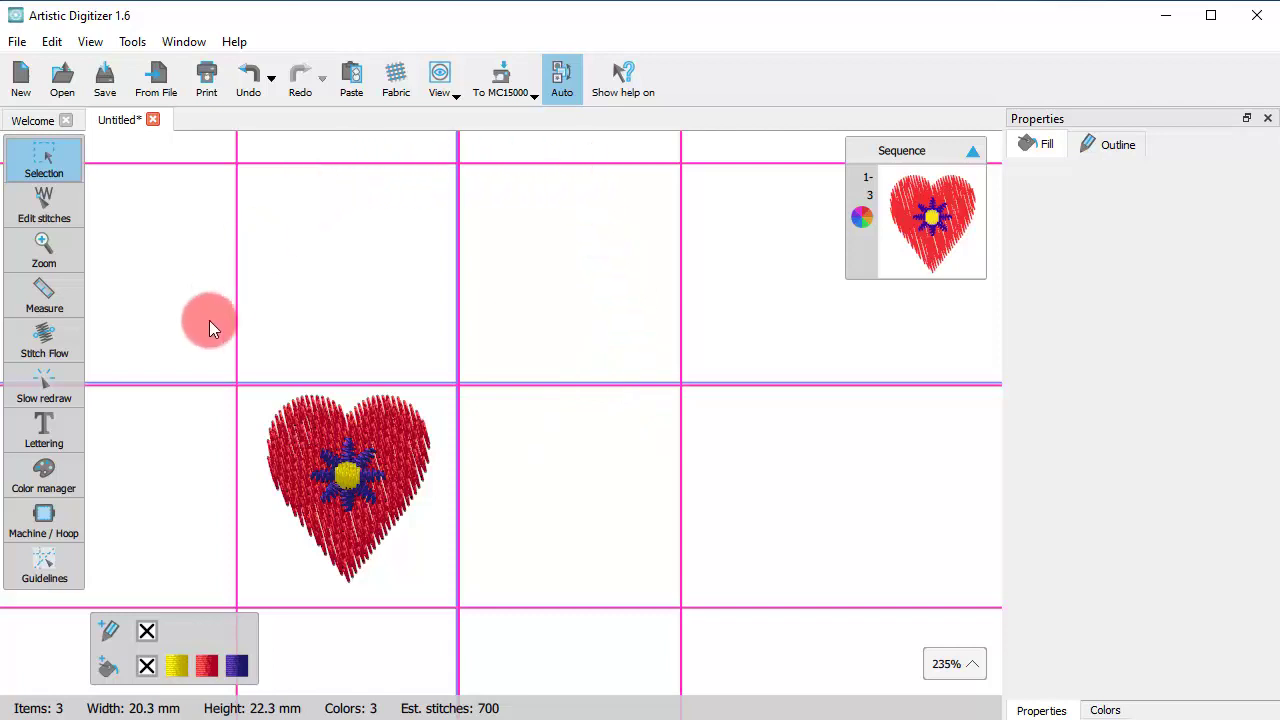
- Snap the heart design to the guideline intersection and stretch it to about 25.1 mm wide and 25.1 mm high between the guidelines
left_click(301, 500)
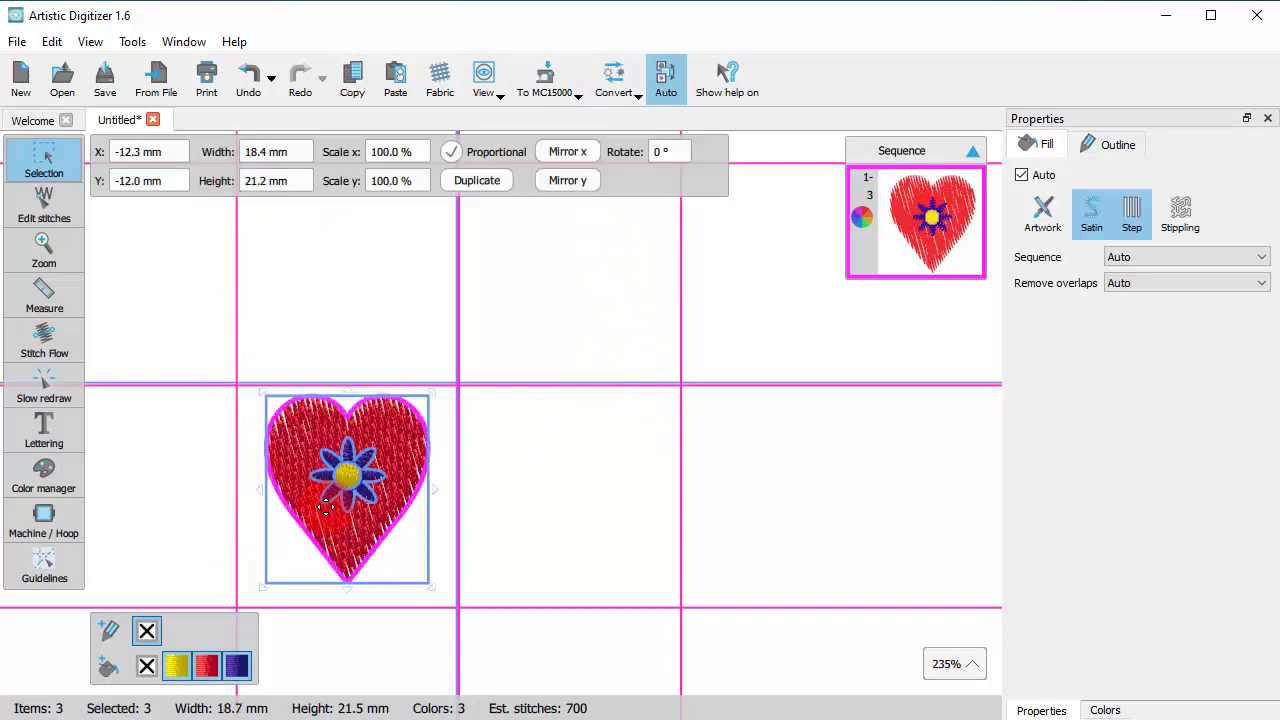
mouse_move(301, 500)
left_mouse_down()
mouse_move(314, 357)
mouse_move(306, 316)
mouse_move(290, 310)
mouse_move(474, 420)
mouse_move(534, 522)
mouse_move(554, 496)
mouse_move(298, 500)
left_mouse_up()
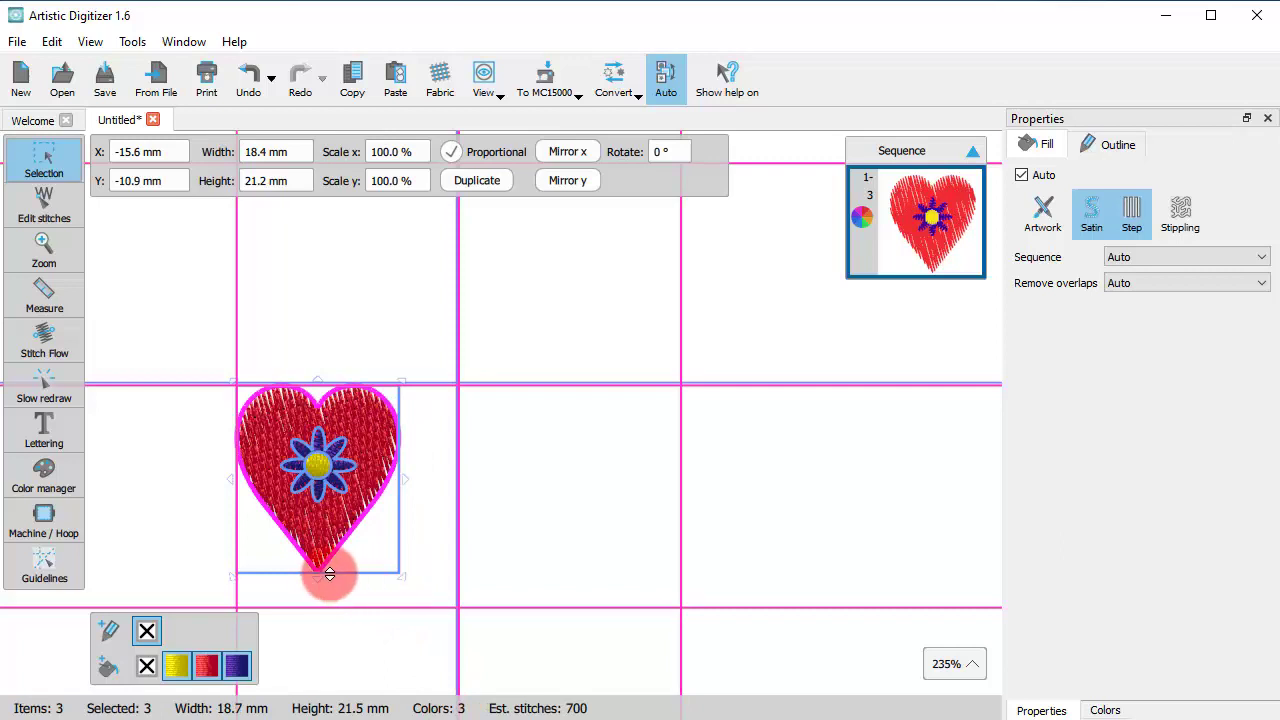
left_click_drag(320, 577, 351, 462)
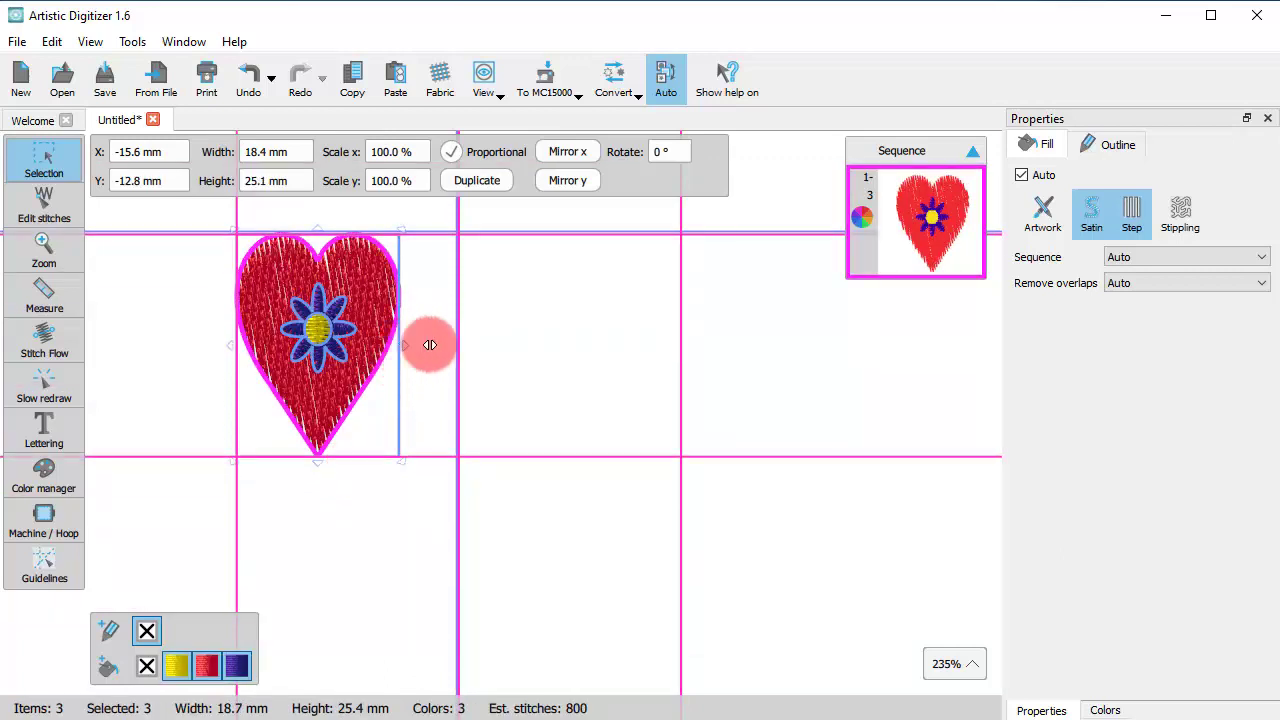
left_click_drag(429, 345, 468, 349)
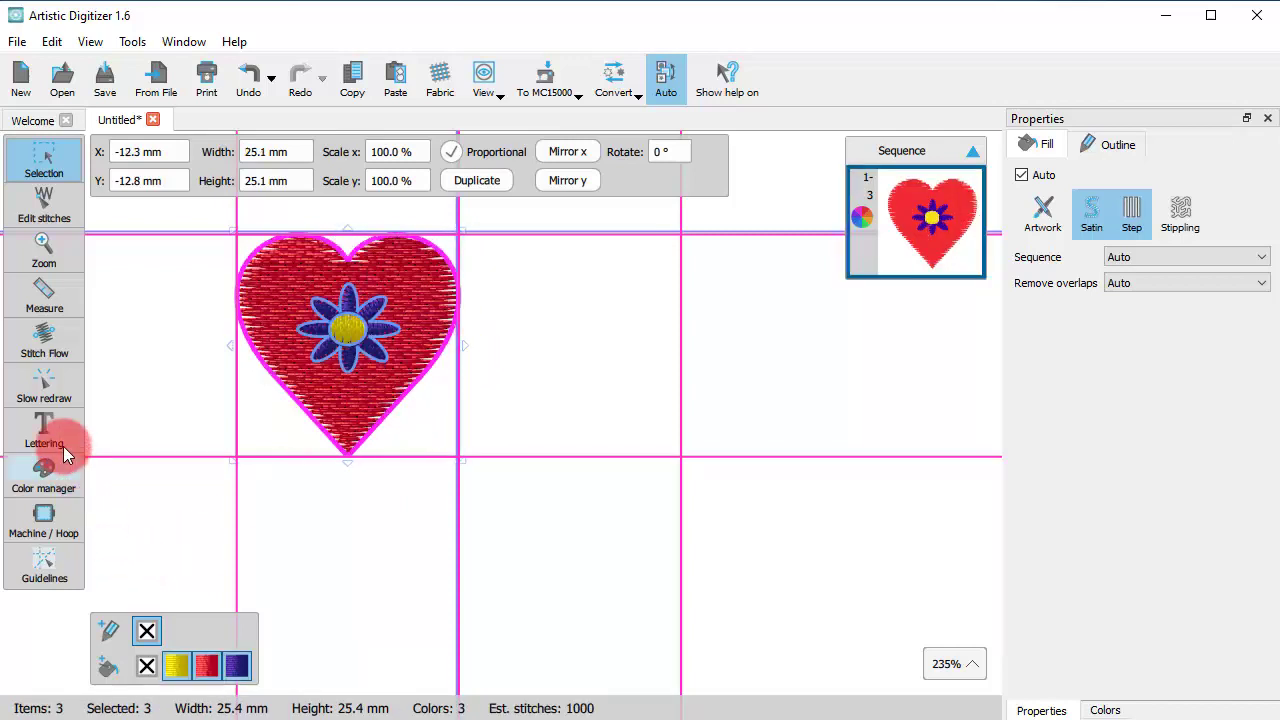
left_click(257, 508)
scroll(257, 508, "down", 3)
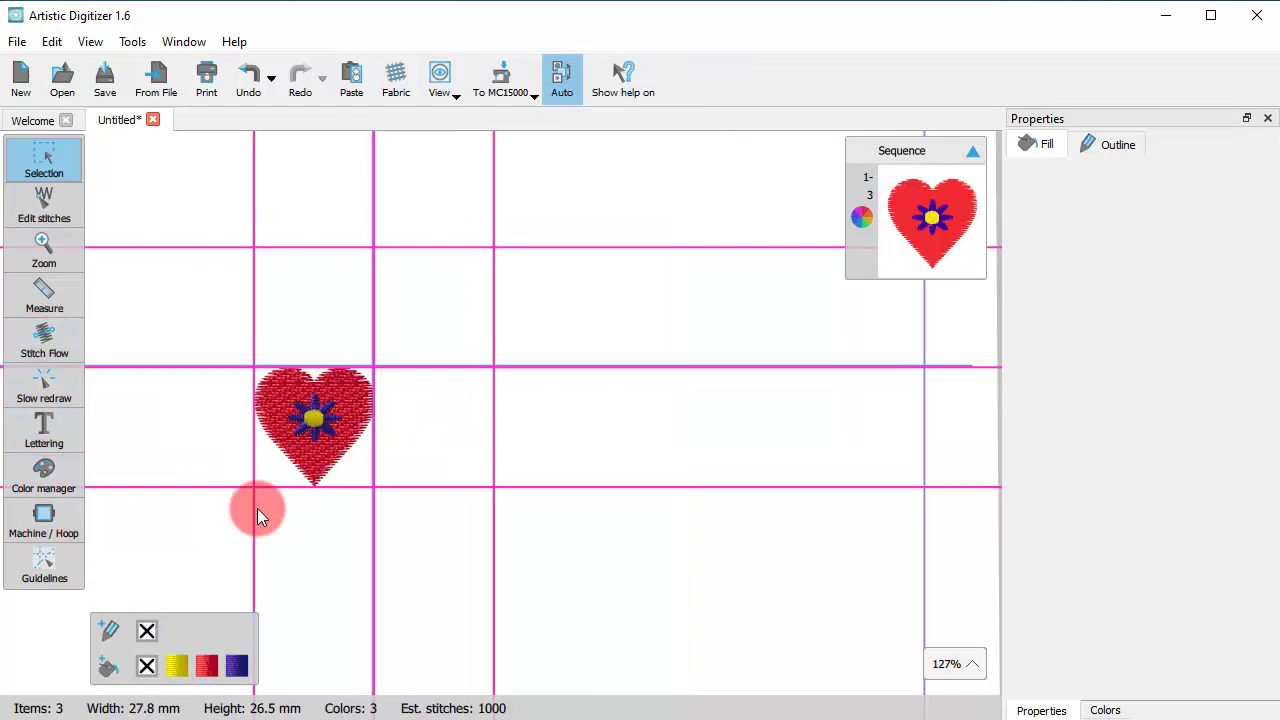
- Hide the guidelines in the workspace and show them again
left_click(500, 78)
left_click(445, 82)
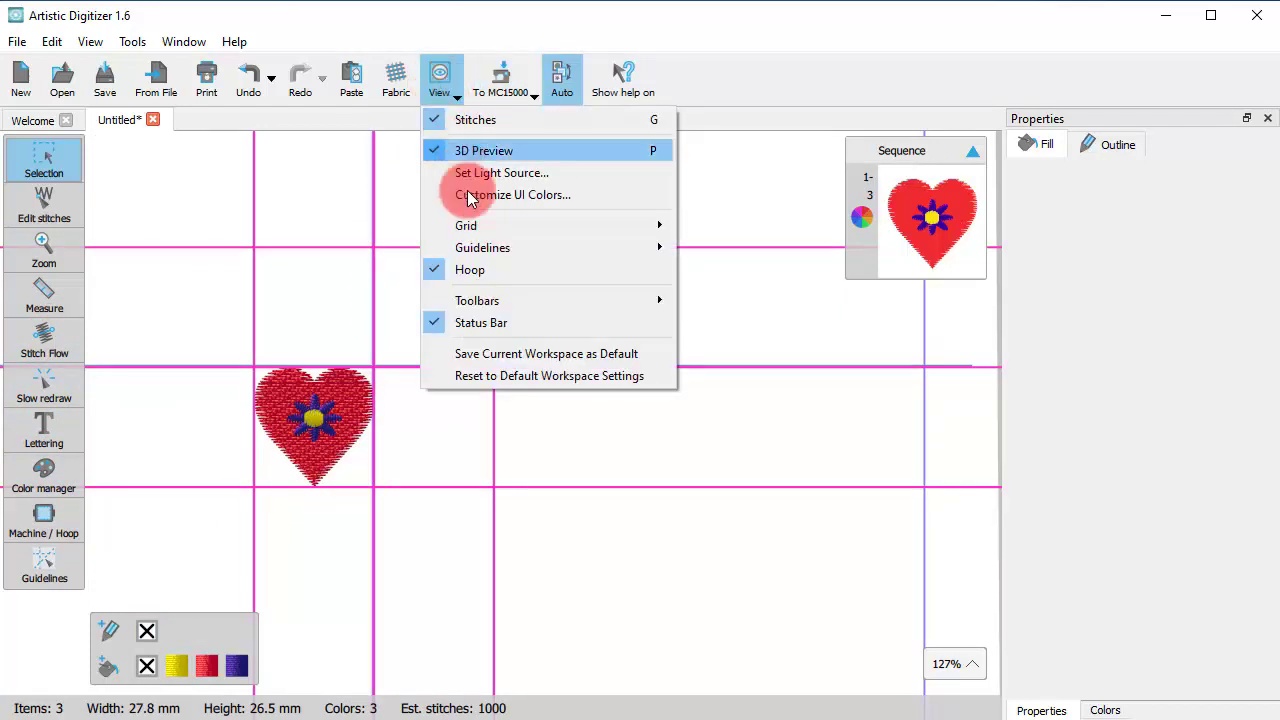
mouse_move(491, 247)
left_click(718, 248)
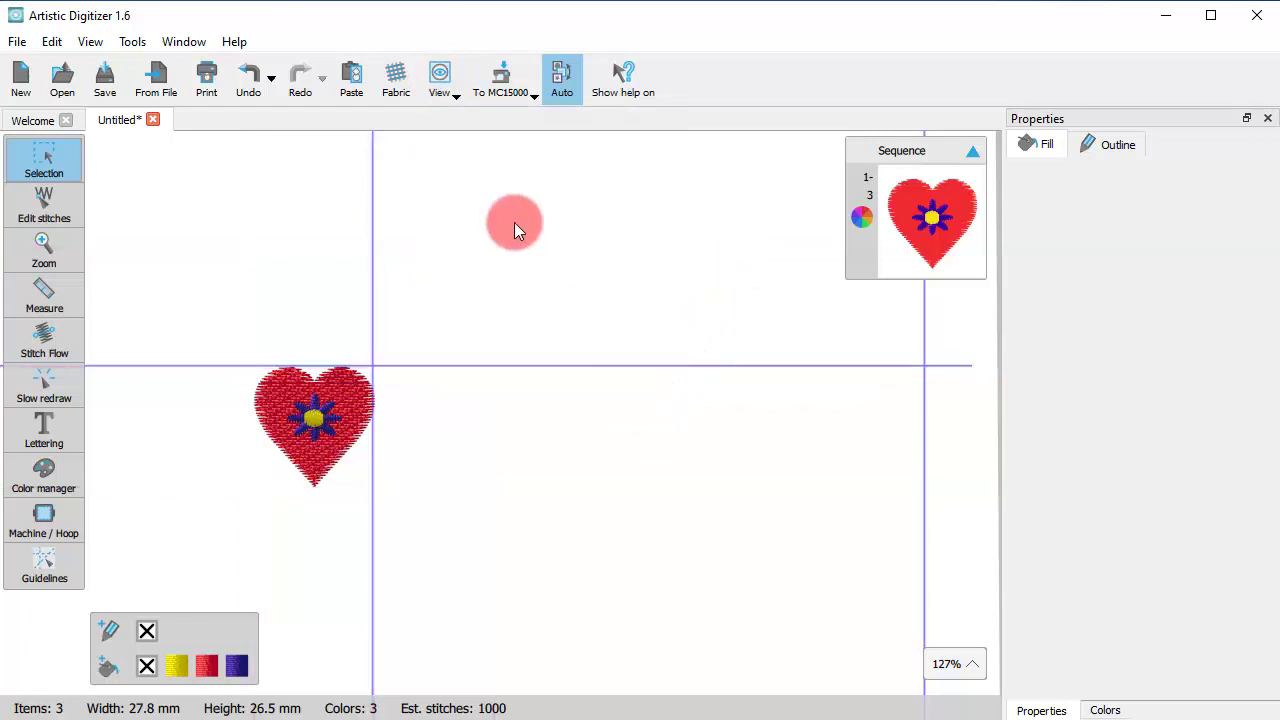
left_click(438, 74)
mouse_move(524, 256)
left_click(702, 247)
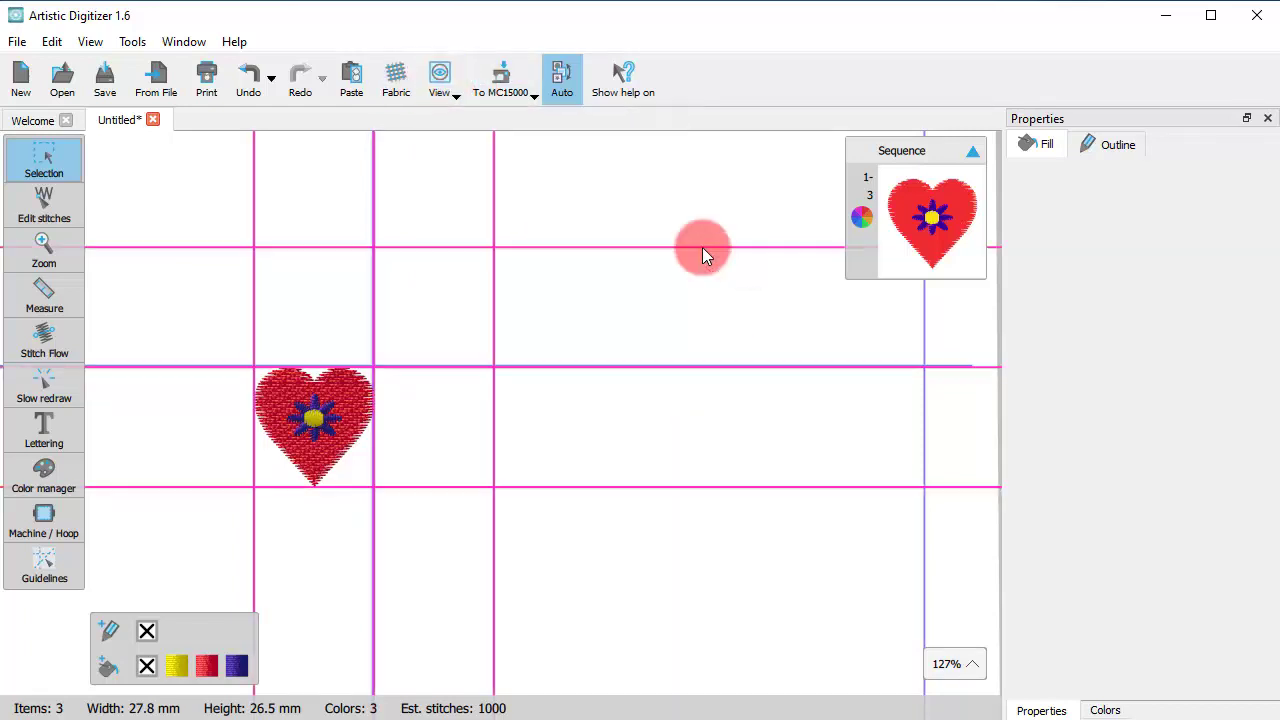
left_click(440, 85)
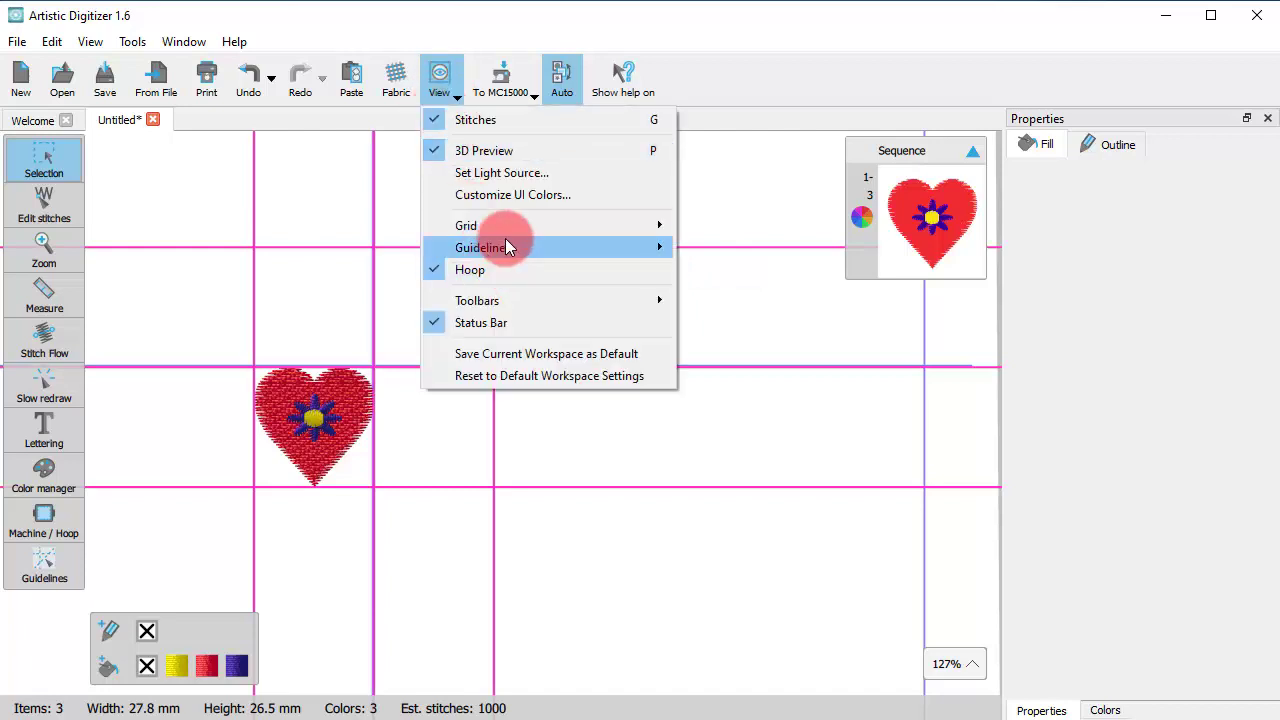
left_click(696, 270)
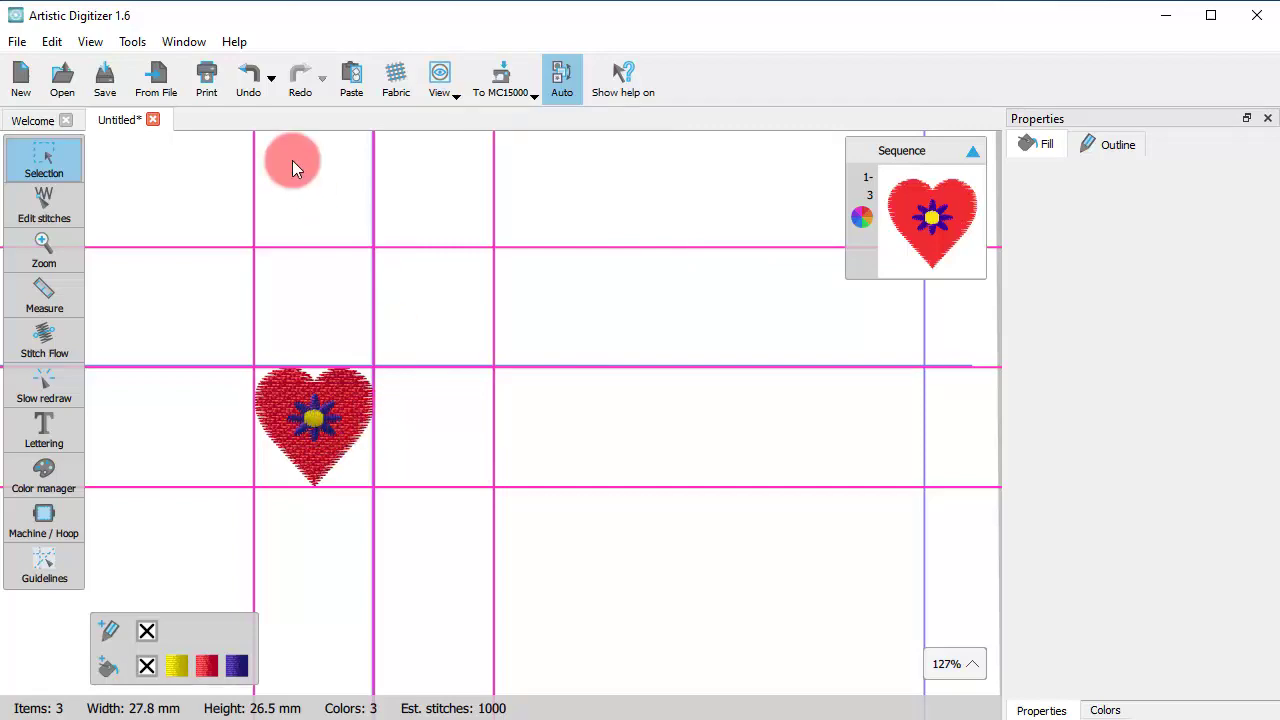
- In a new design, draw horizontal guidelines at about Y 62.6 and -70.7 mm, a vertical at about X -68.4 mm and a diagonal at about 323°
left_click(22, 80)
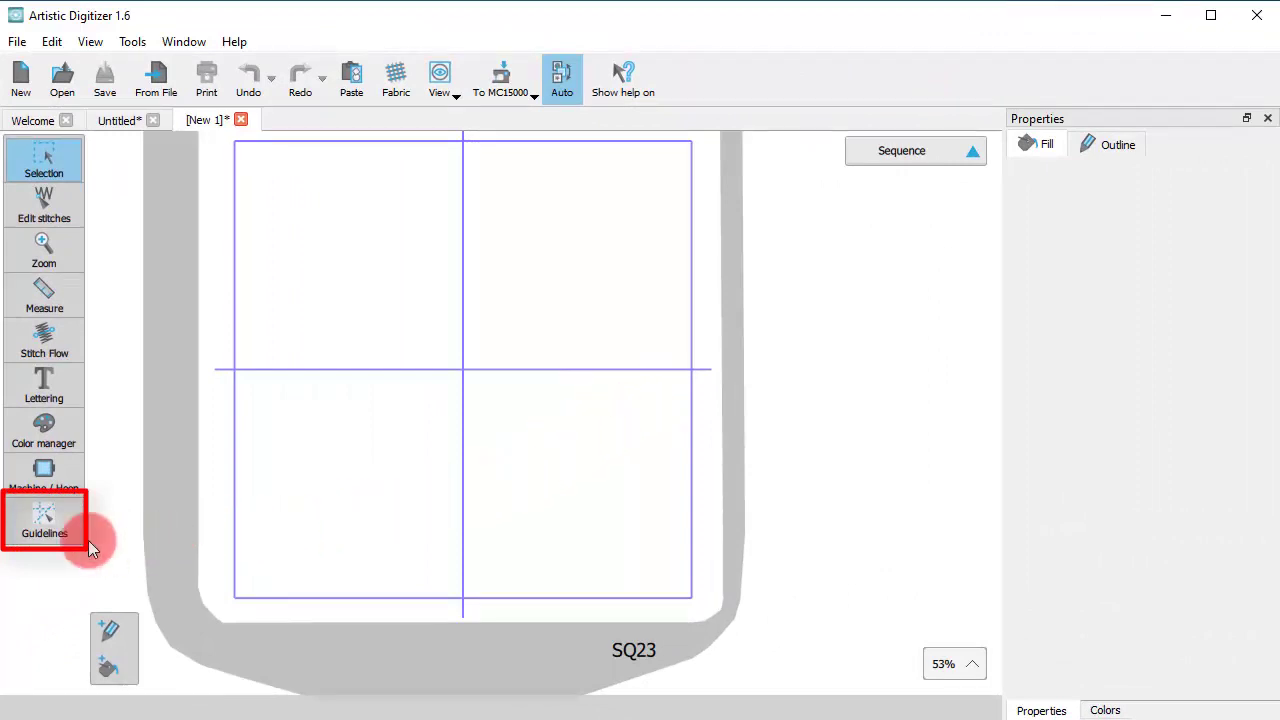
left_click(54, 527)
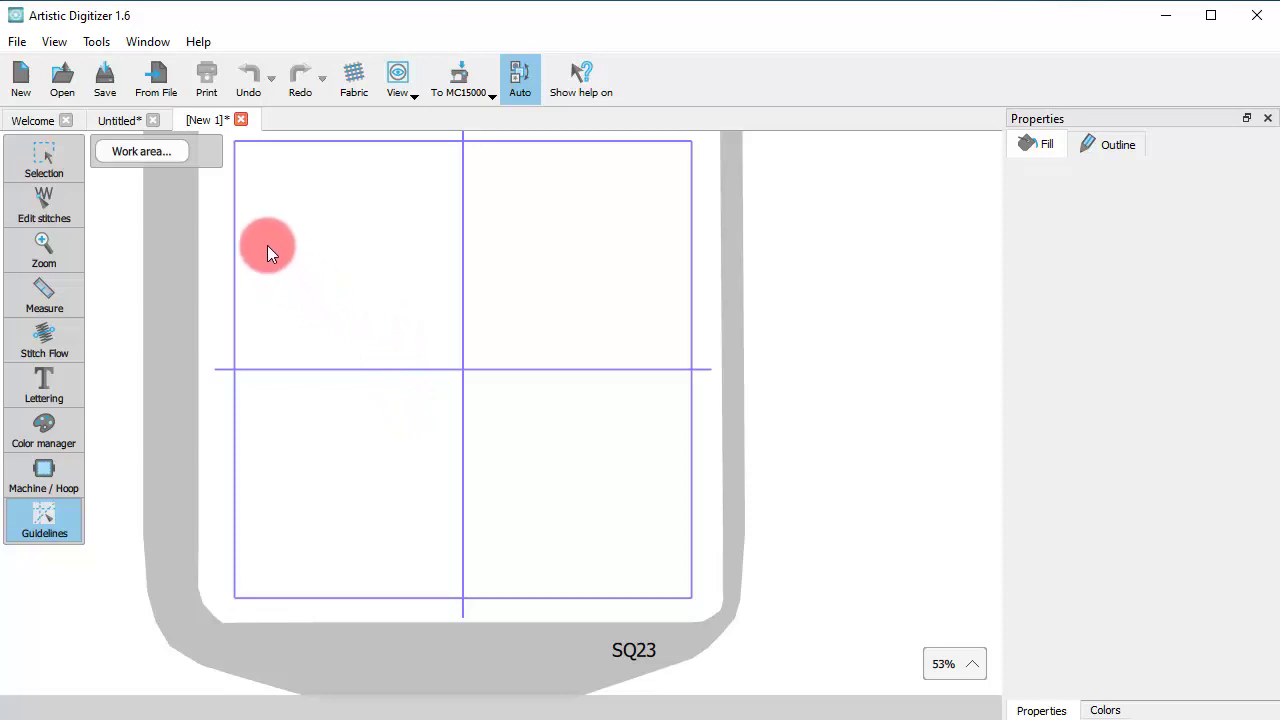
left_click_drag(267, 245, 503, 246)
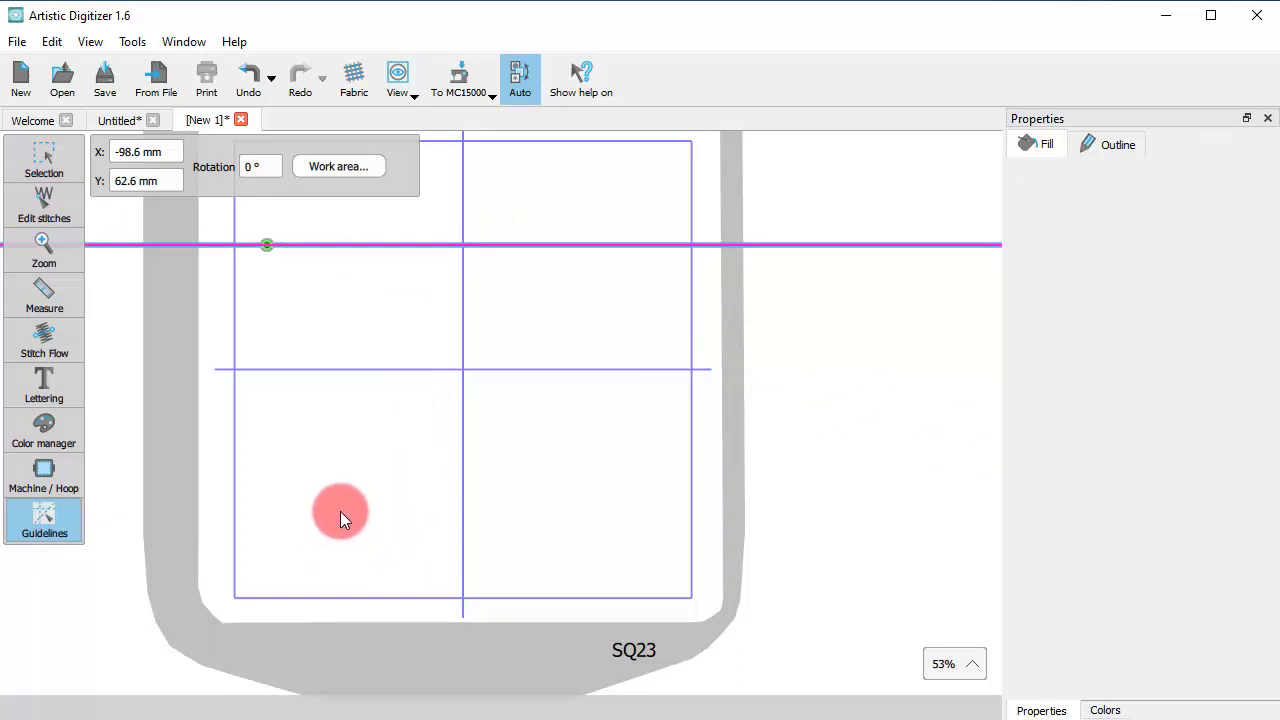
left_click_drag(340, 511, 504, 527)
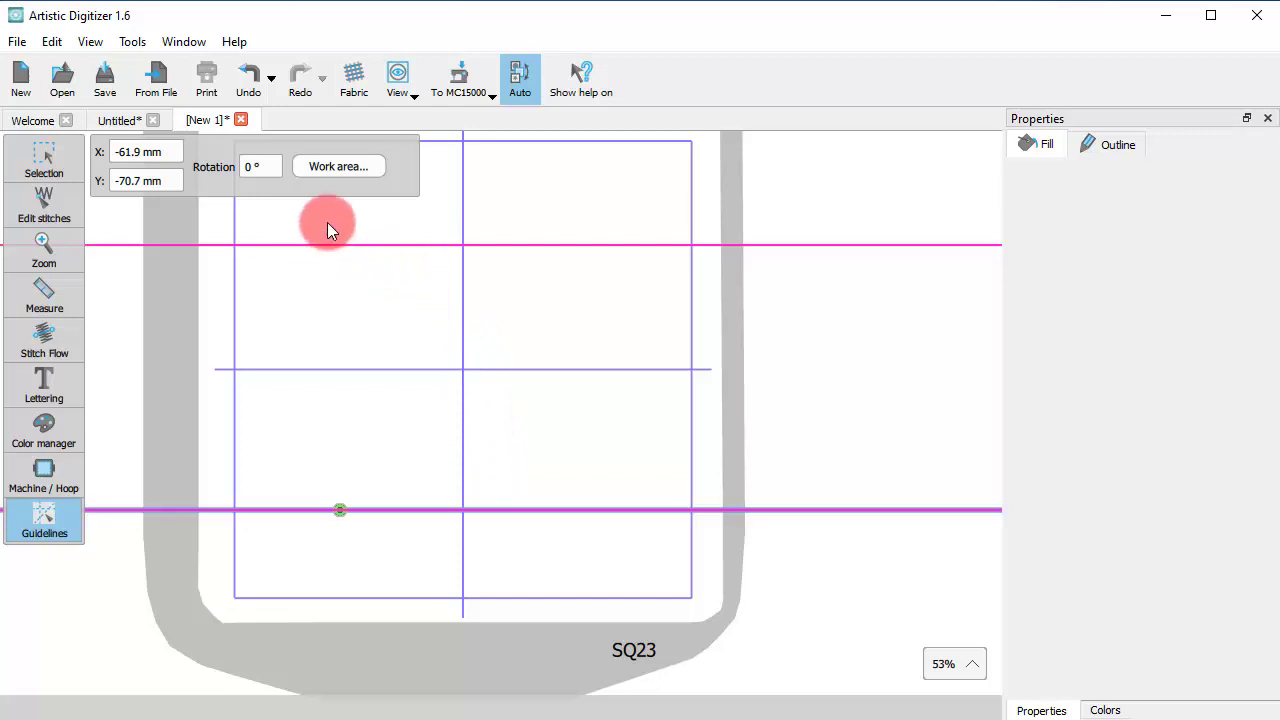
left_click_drag(327, 222, 370, 460)
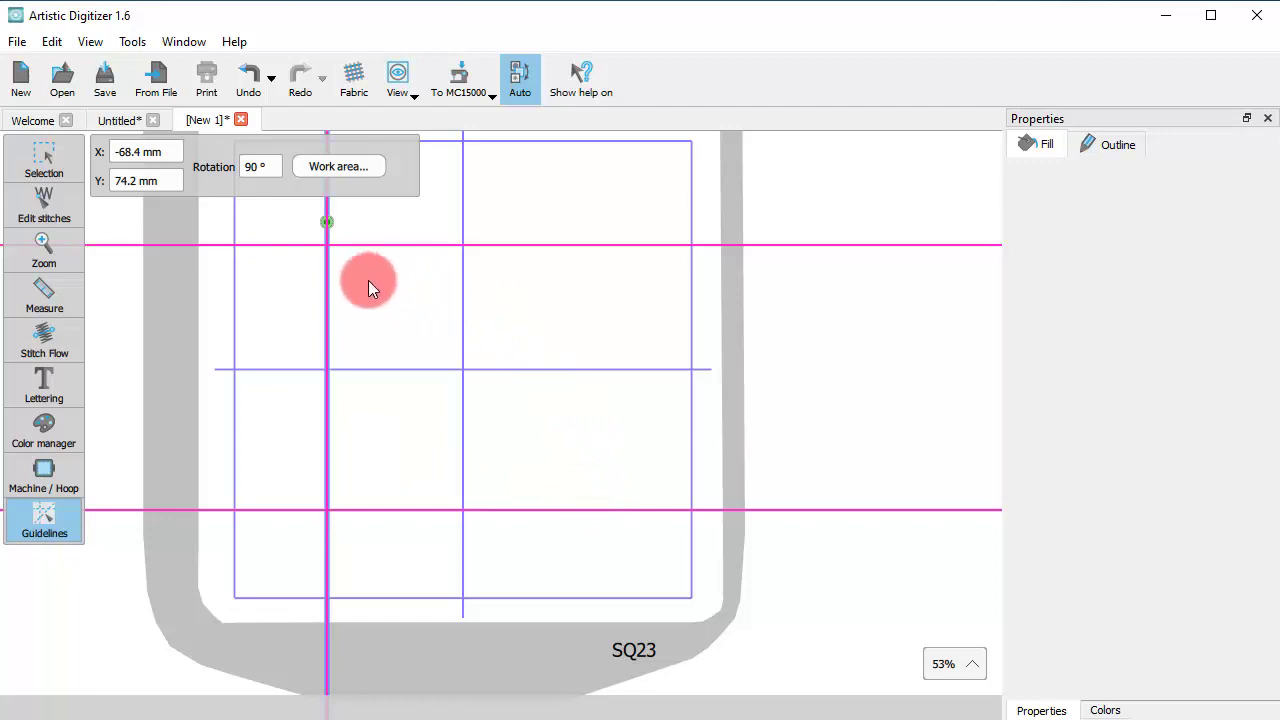
left_click_drag(367, 277, 598, 447)
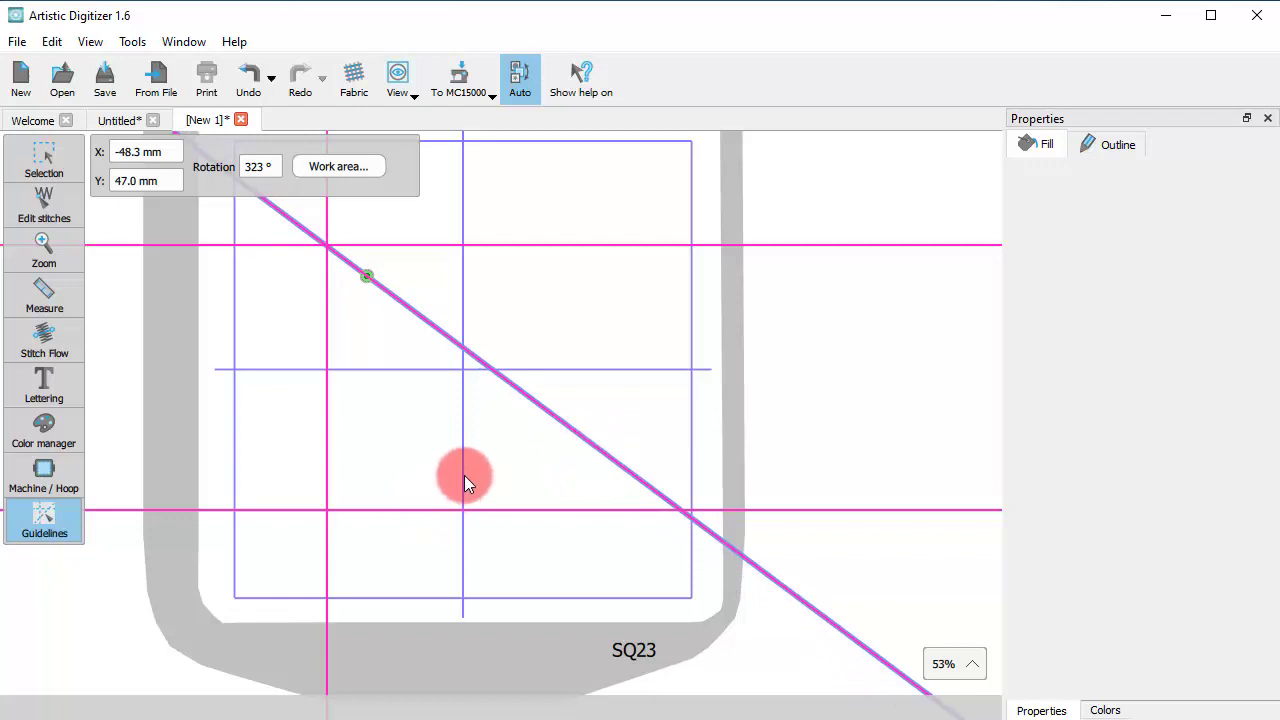
- Select the upper horizontal, the vertical and the lower horizontal guideline one after another
scroll(426, 491, "down", 2)
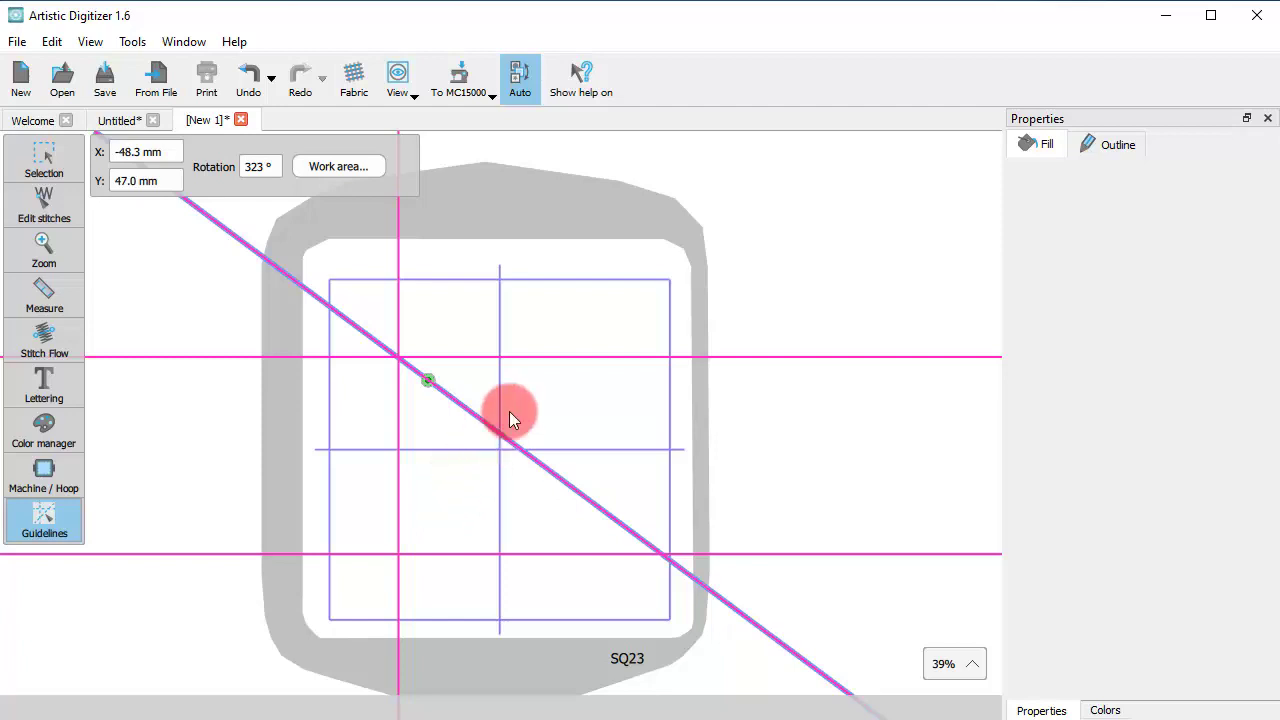
left_click(544, 356)
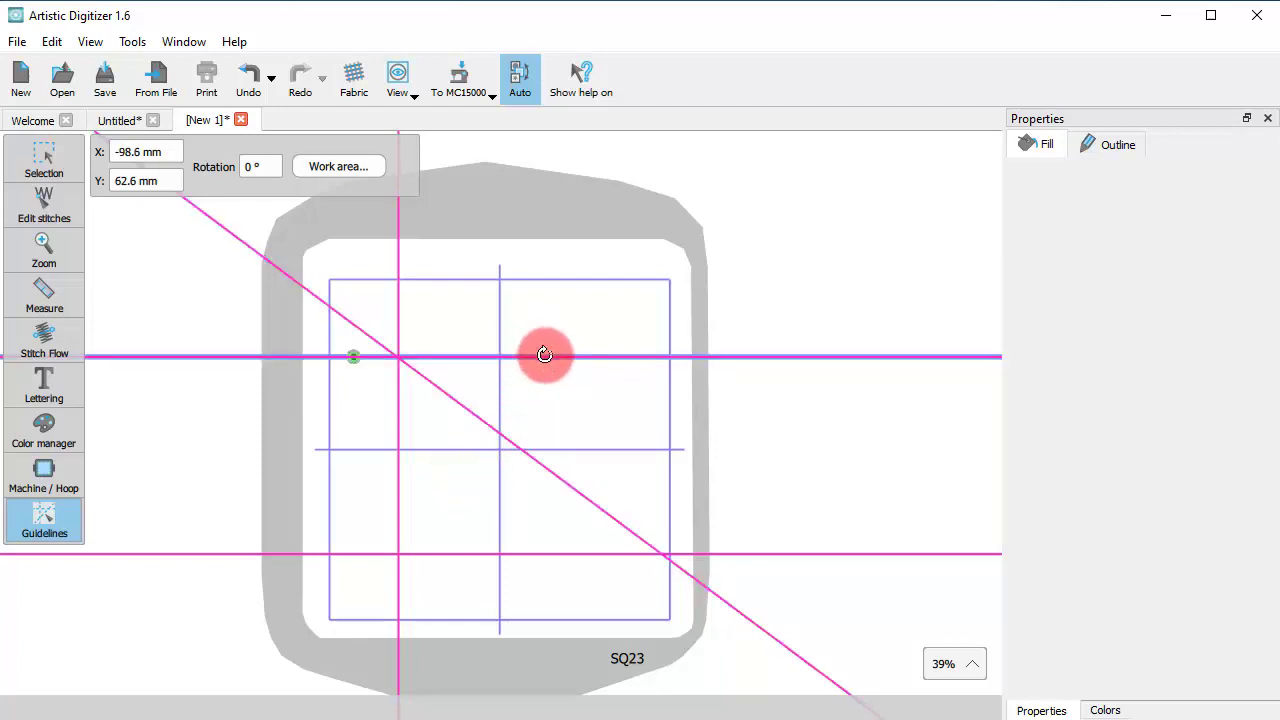
left_click(501, 449)
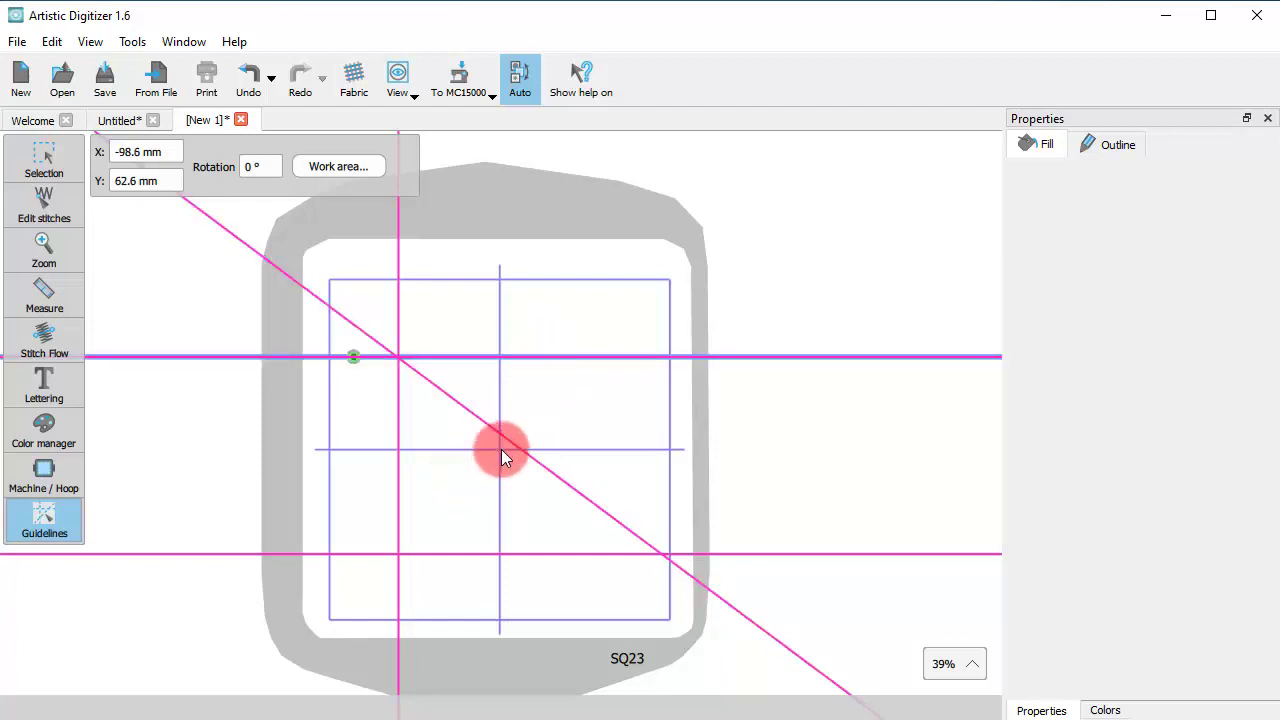
left_click(399, 465)
left_click(446, 553)
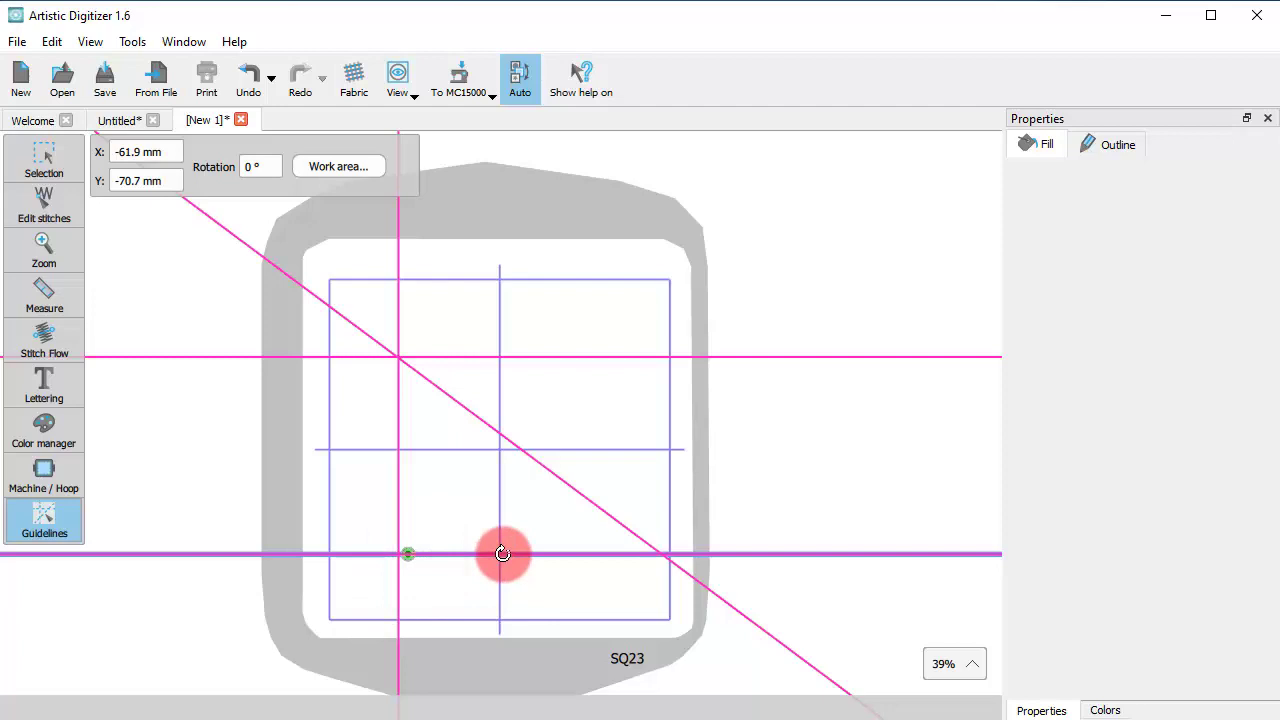
- Move the diagonal guideline to about X -90.3 mm, Y 20.0 mm and rotate it to about 327°
left_click(432, 385)
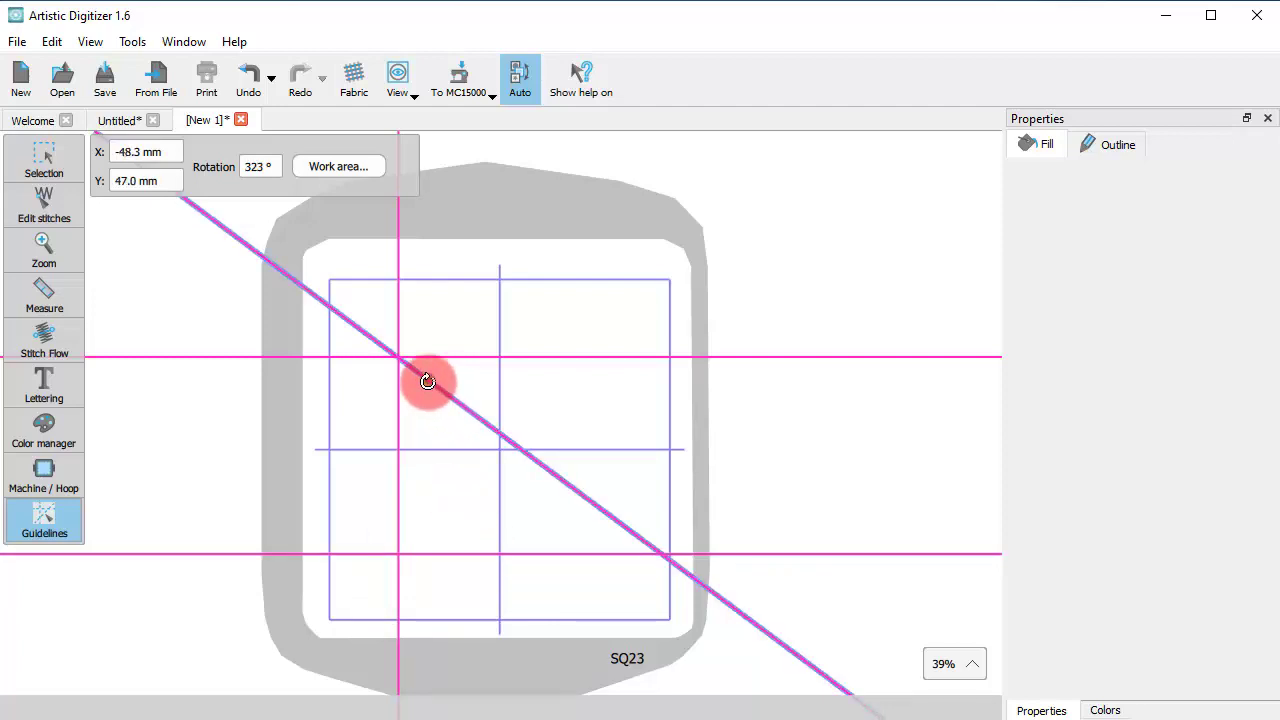
left_click_drag(427, 381, 366, 420)
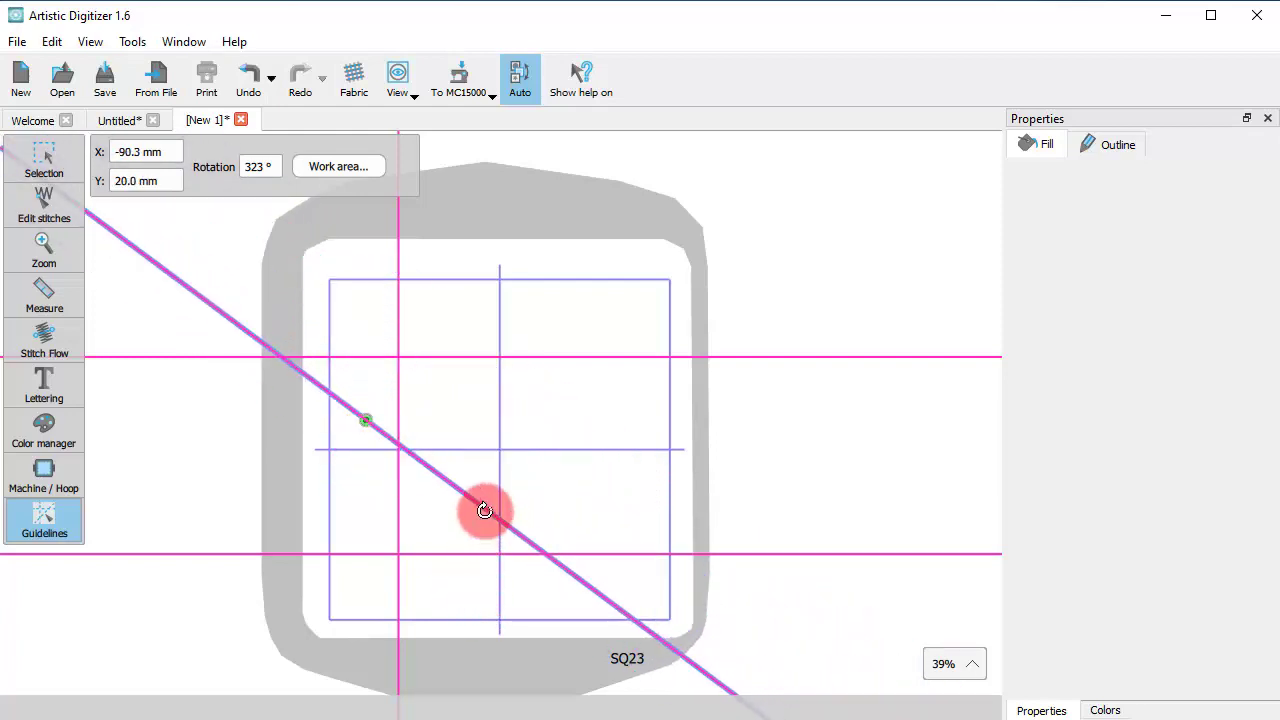
left_click_drag(484, 510, 526, 526)
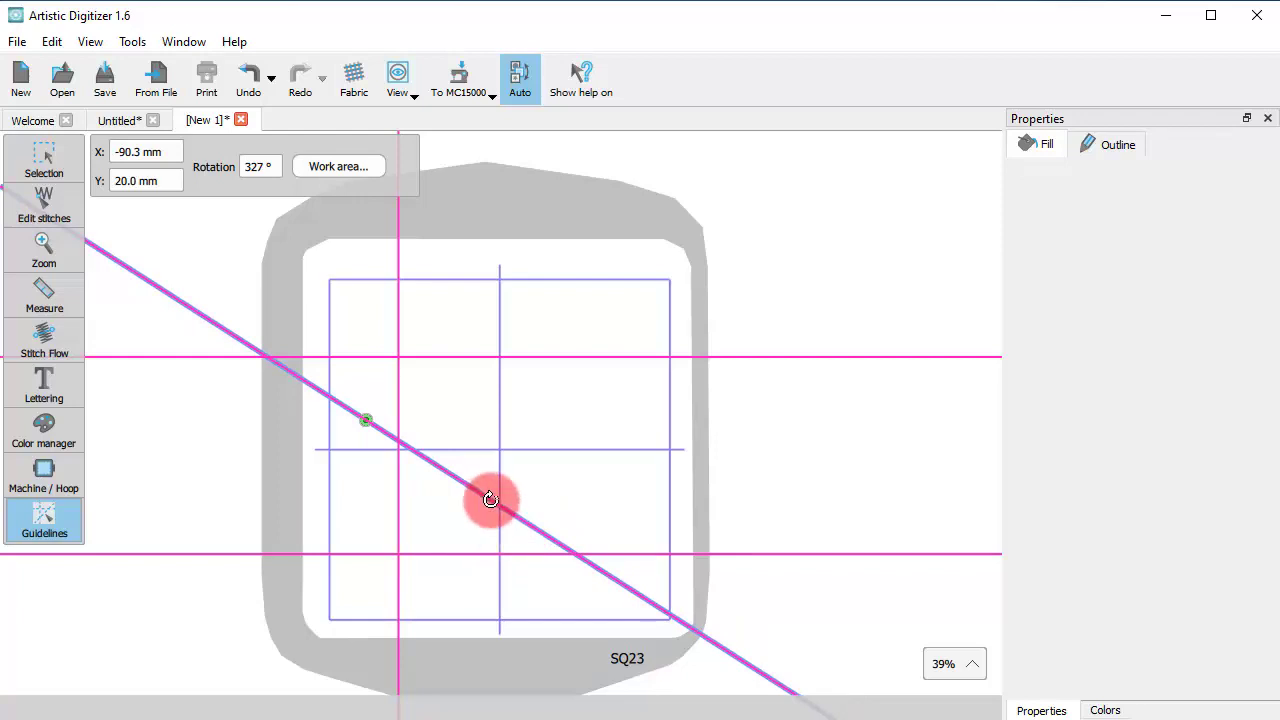
- Reposition the diagonal guideline to about X 90.1 mm, Y -39.4 mm and rotate it in constrained increments to 135°
key("ctrl")
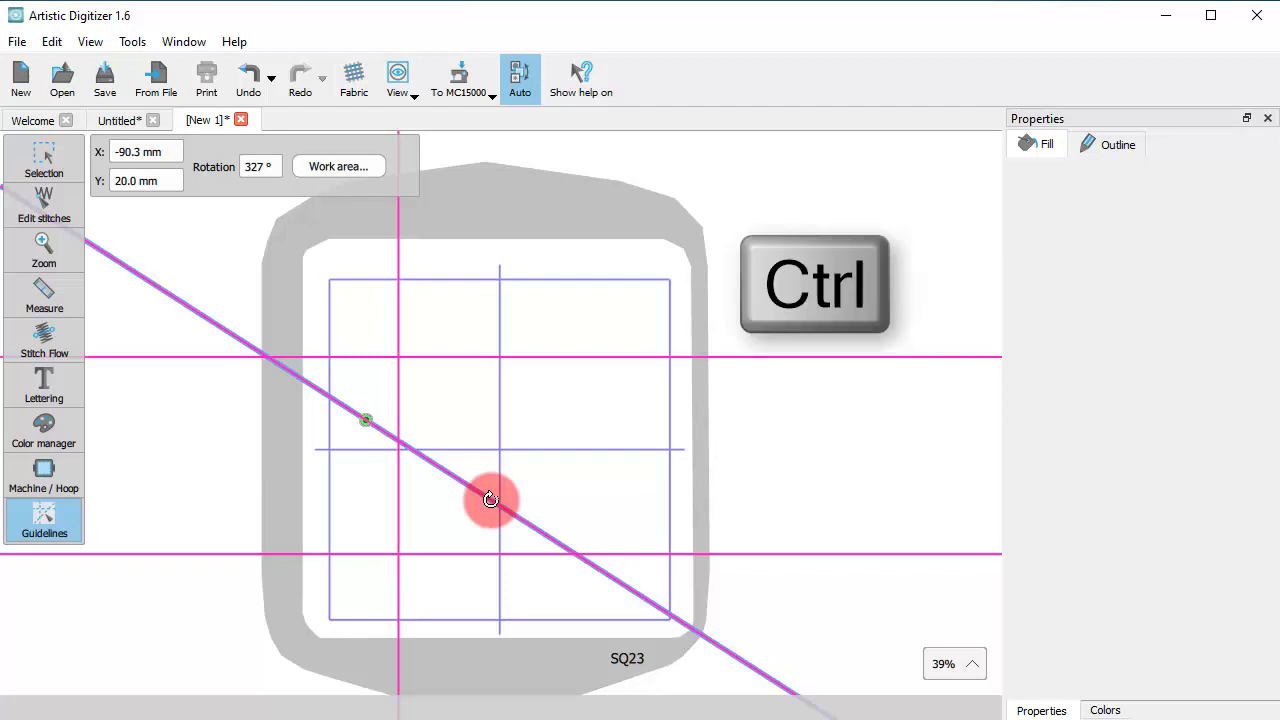
left_click_drag(491, 500, 634, 511)
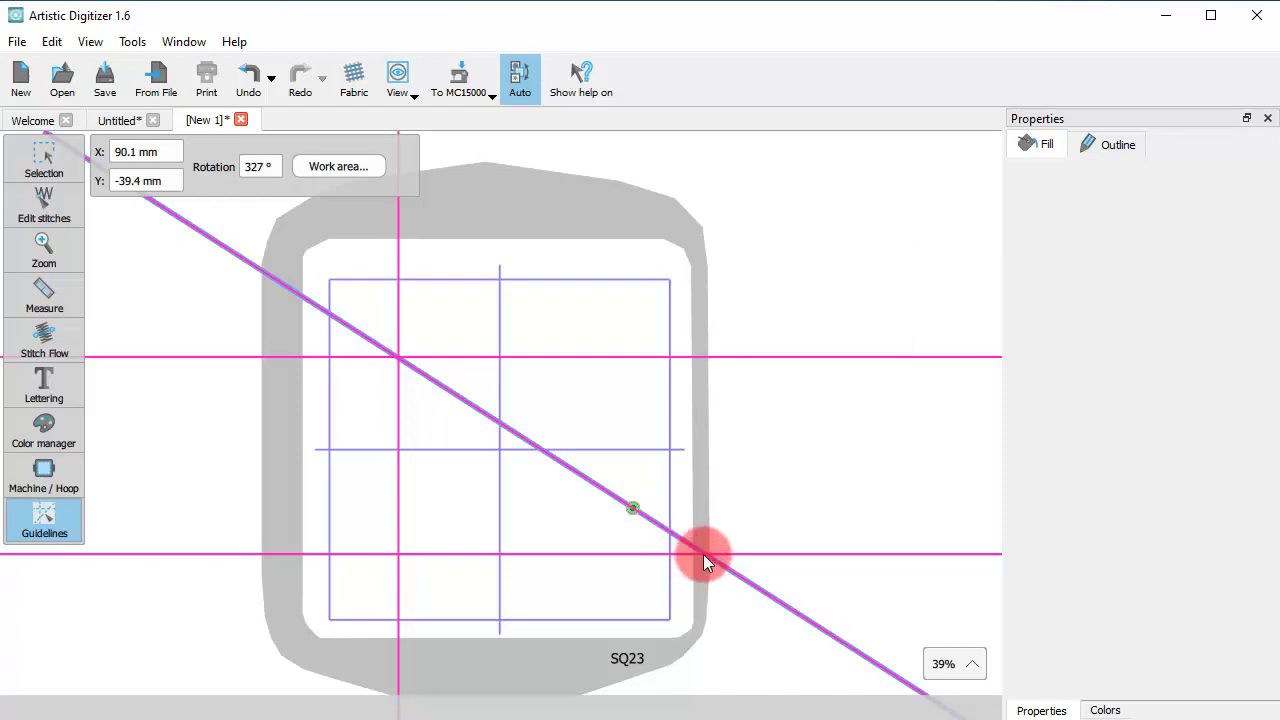
key("shift")
left_click_drag(697, 554, 583, 449)
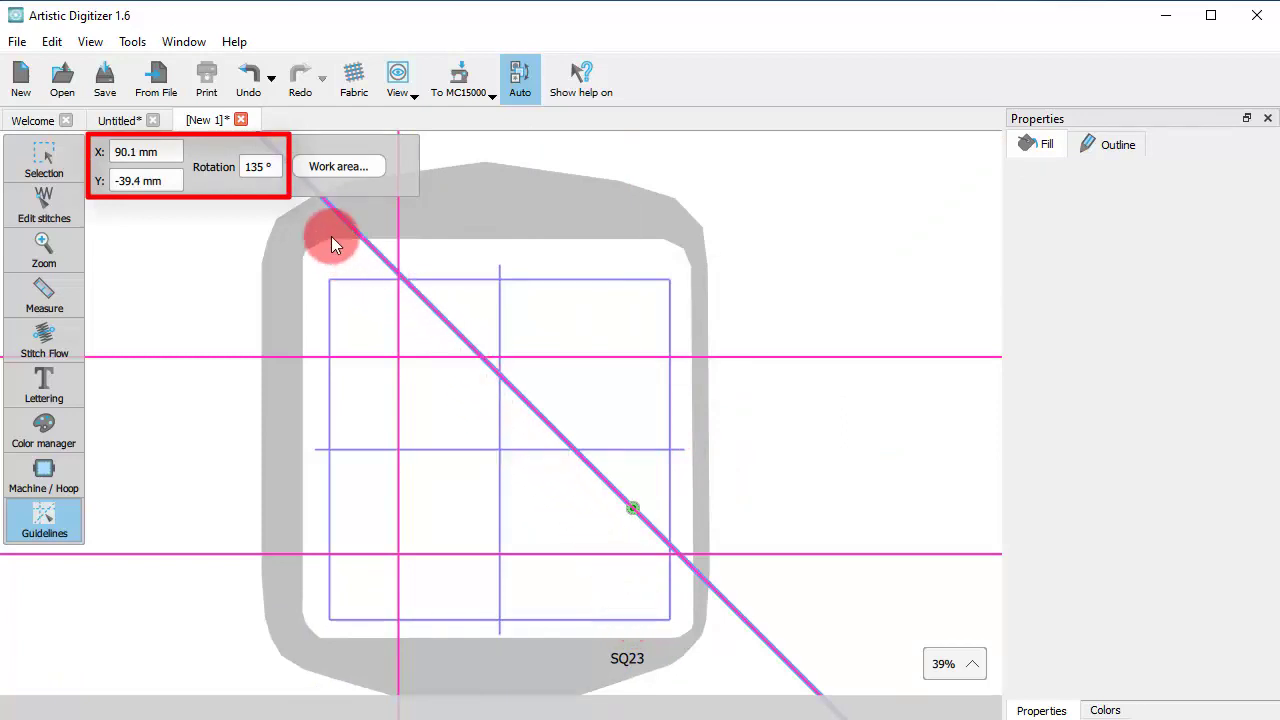
- Try a rotation of 0° on the diagonal guideline and set its final rotation to 90°
double_click(255, 166)
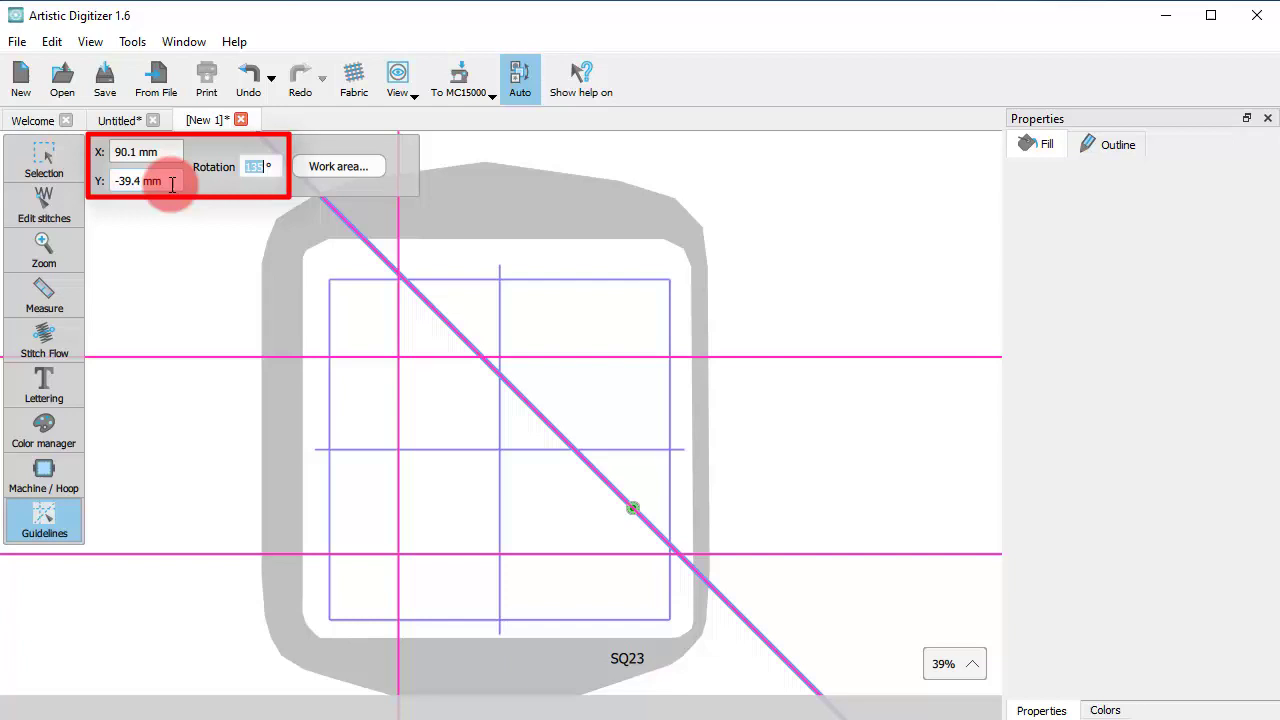
key("Tab")
double_click(130, 180)
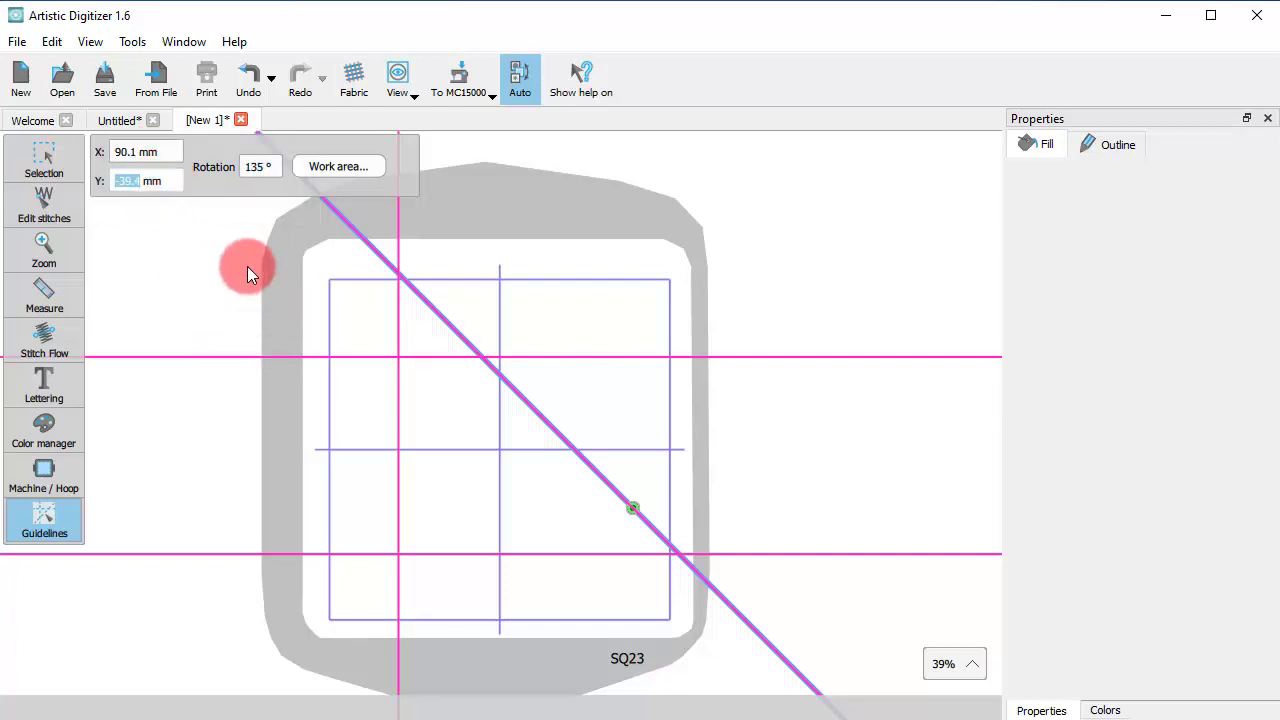
double_click(262, 170)
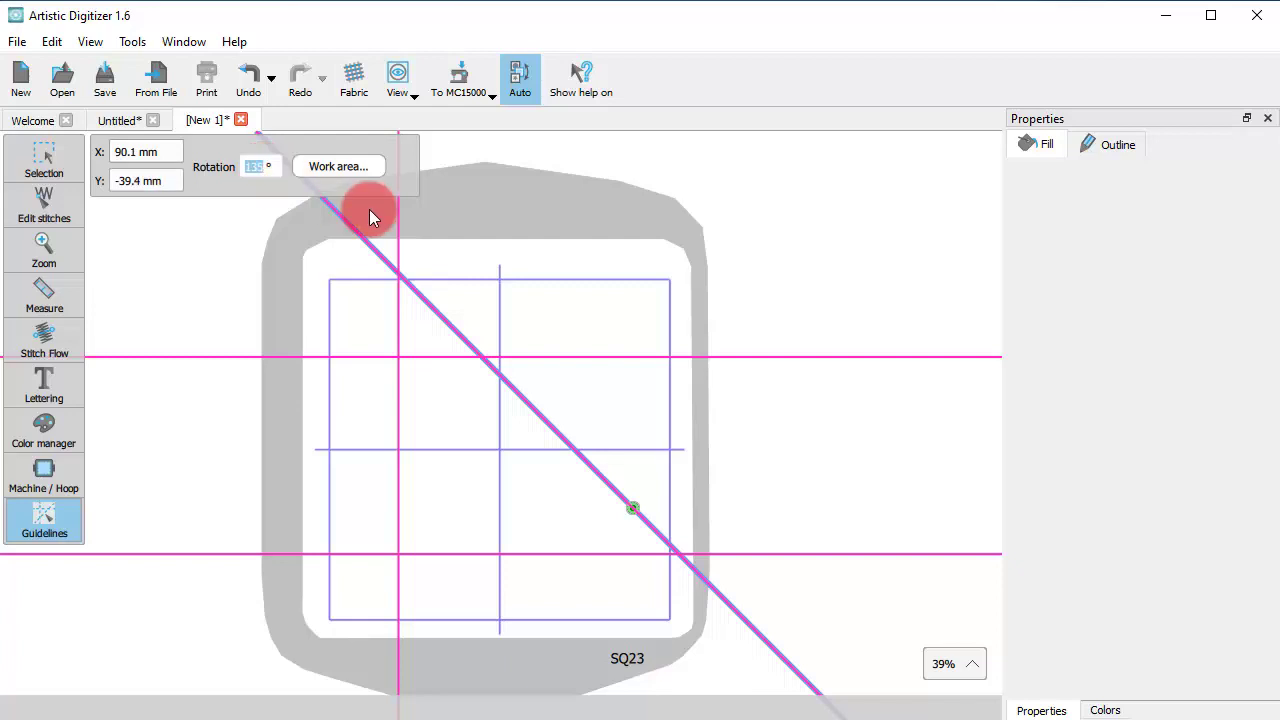
type("0")
key("Return")
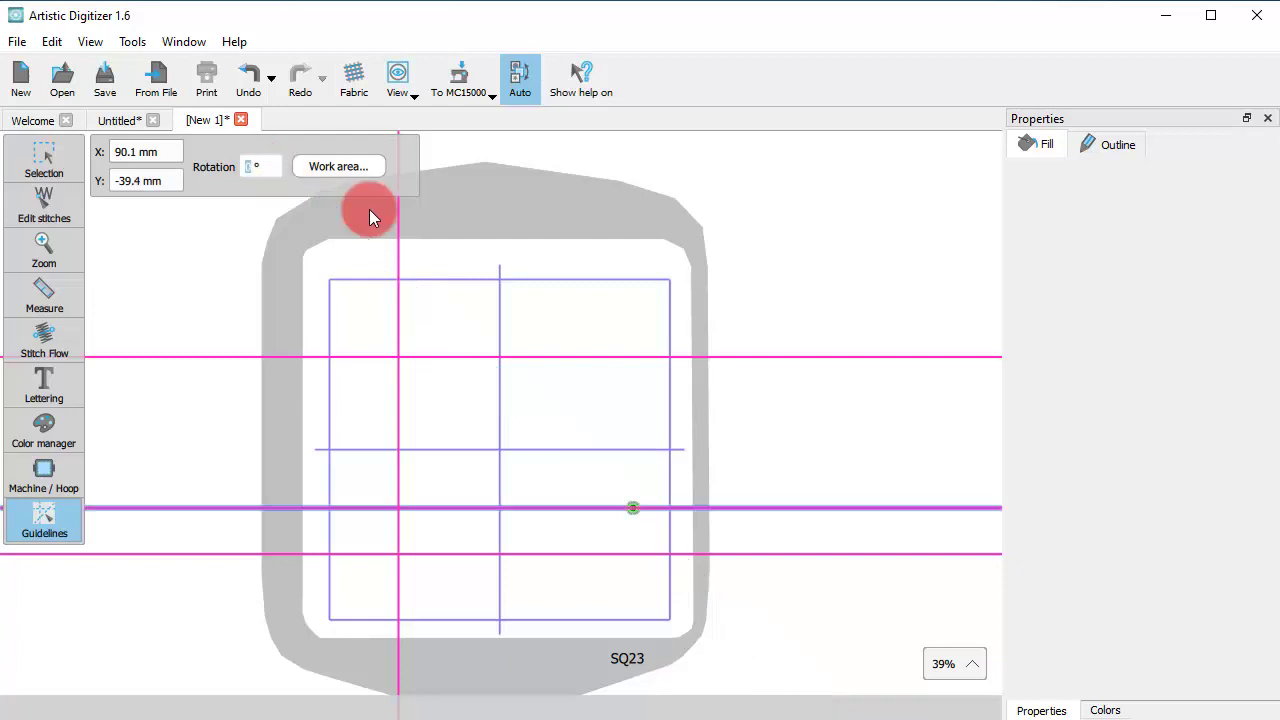
type("90")
key("Return")
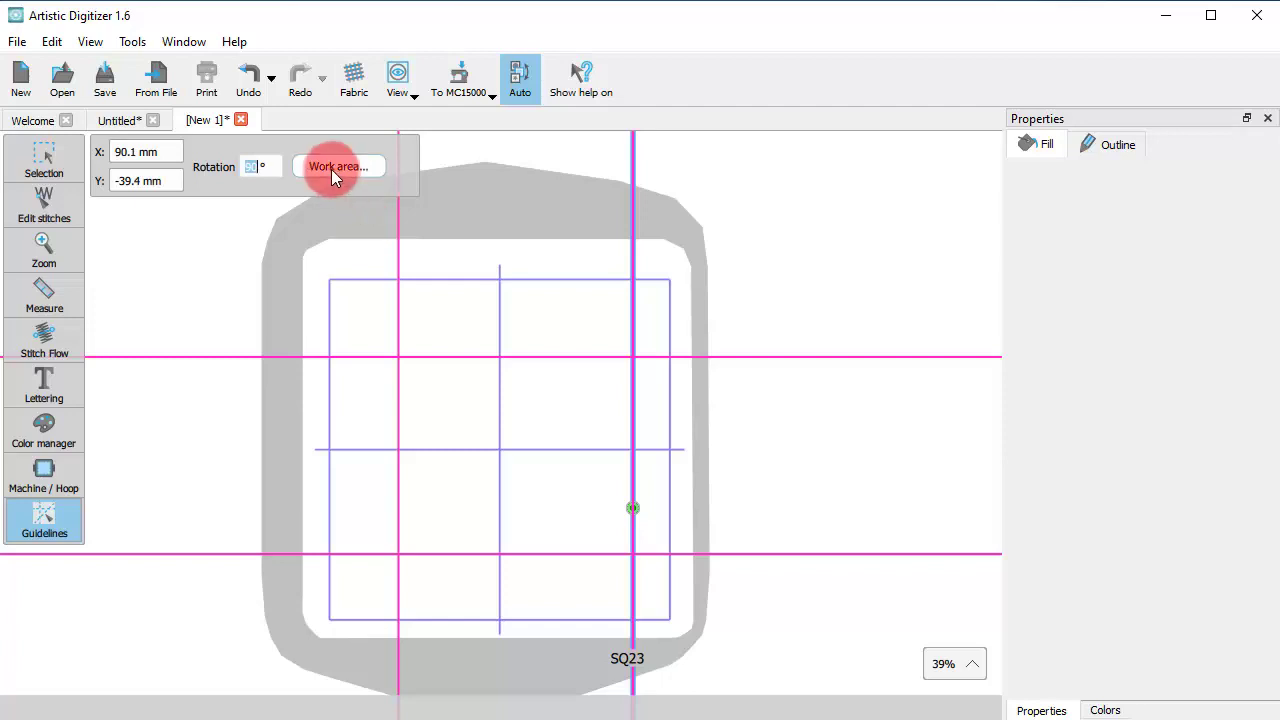
- Position the selected vertical guideline at X 0 mm, Y 0 mm in the hoop and deselect it
double_click(136, 152)
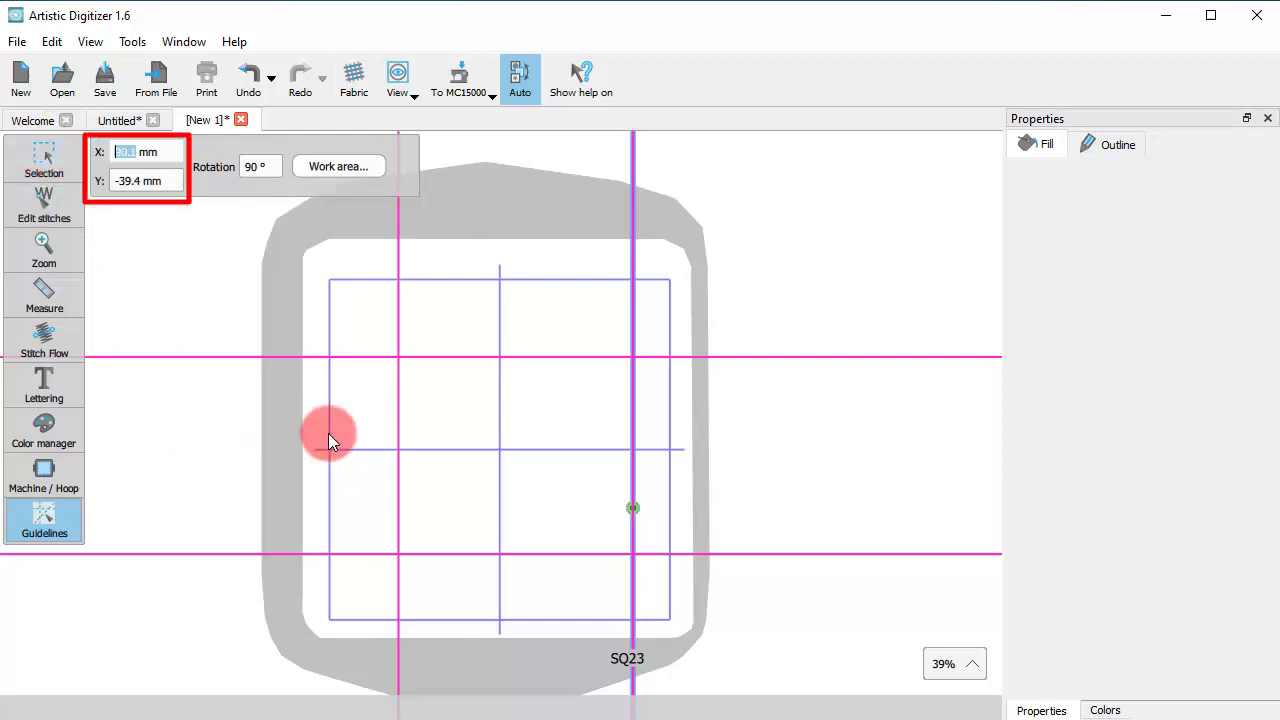
type("0")
key("Return")
double_click(140, 181)
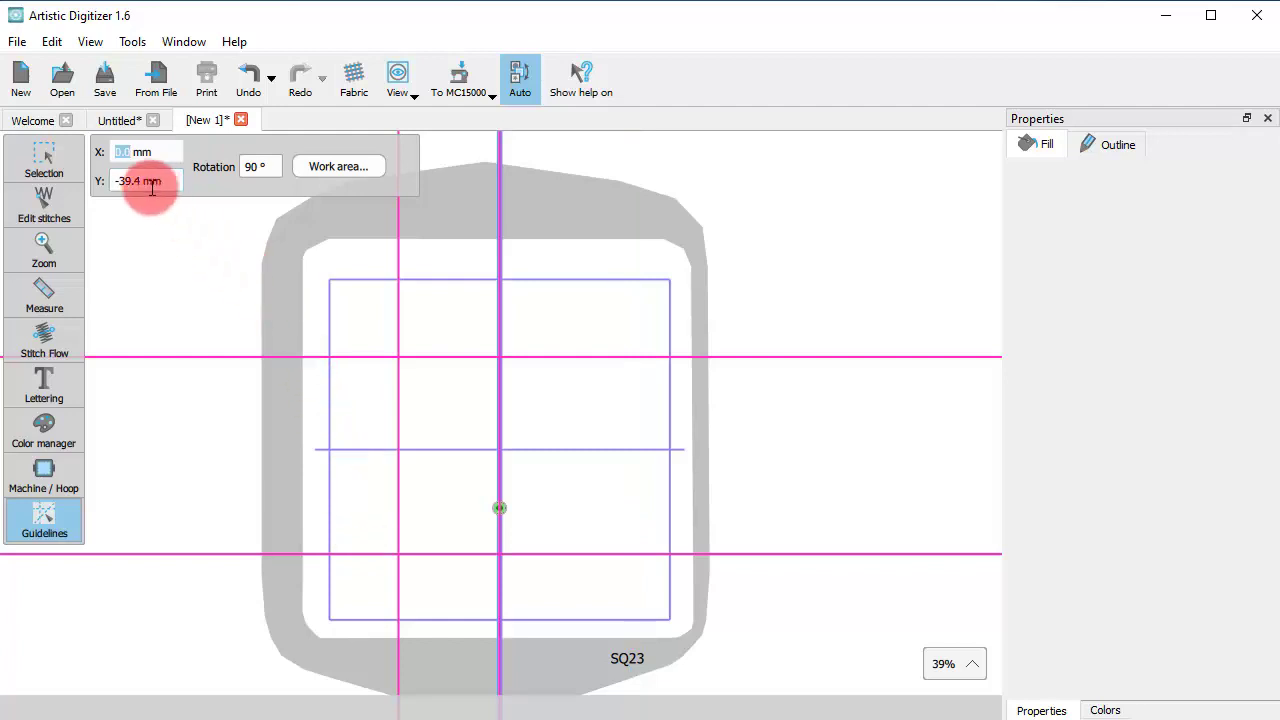
type("0")
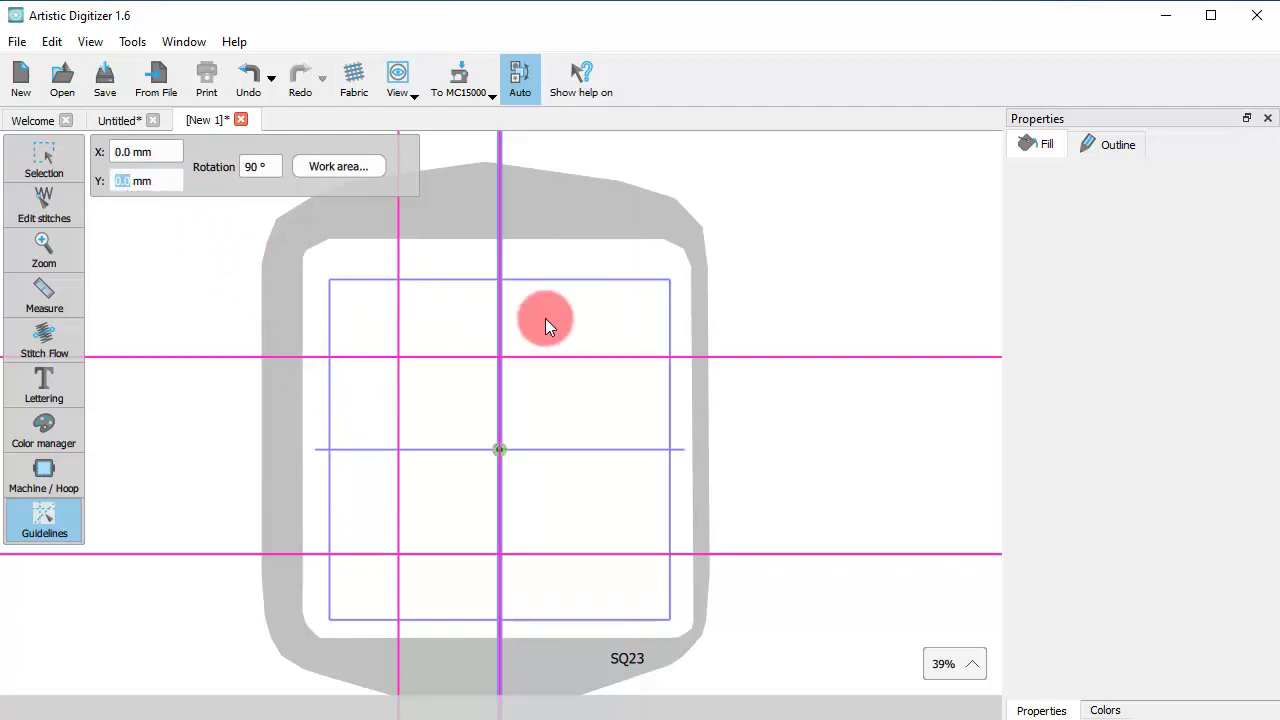
left_click(644, 458)
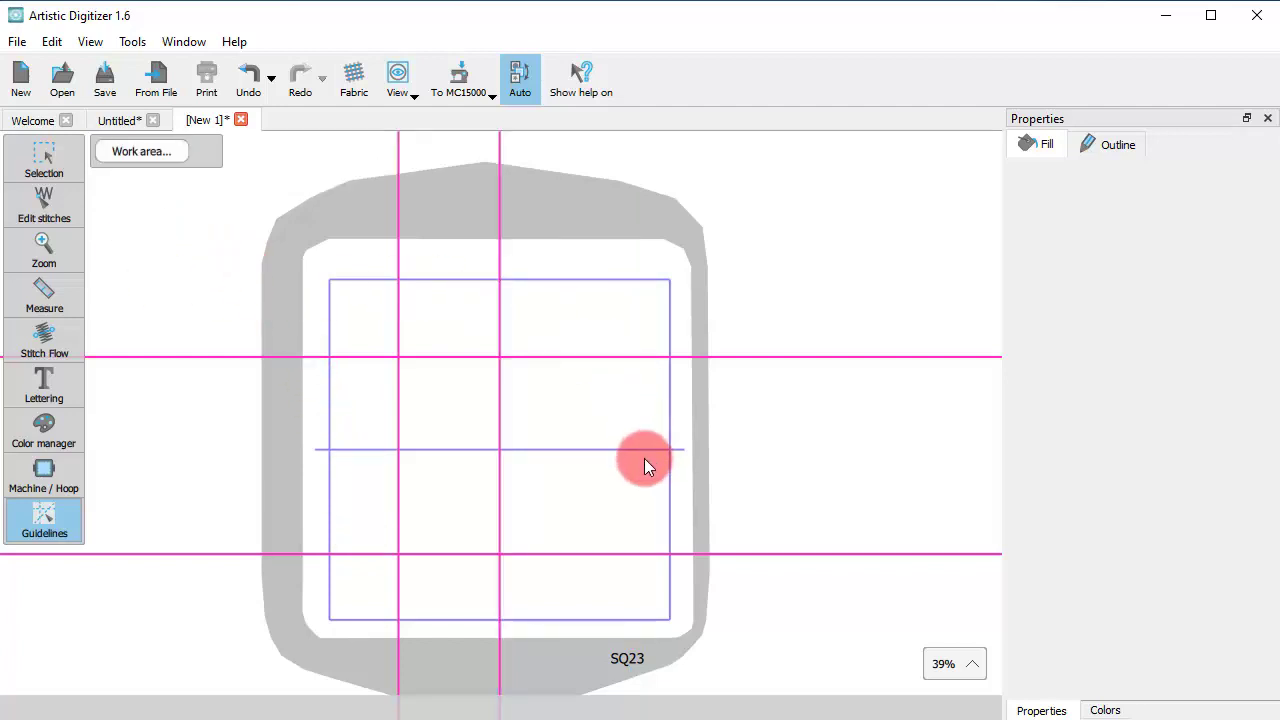
- Delete all the vertical and horizontal guidelines from the design, starting with the one at the hoop's centre
left_click(503, 452)
key("Delete")
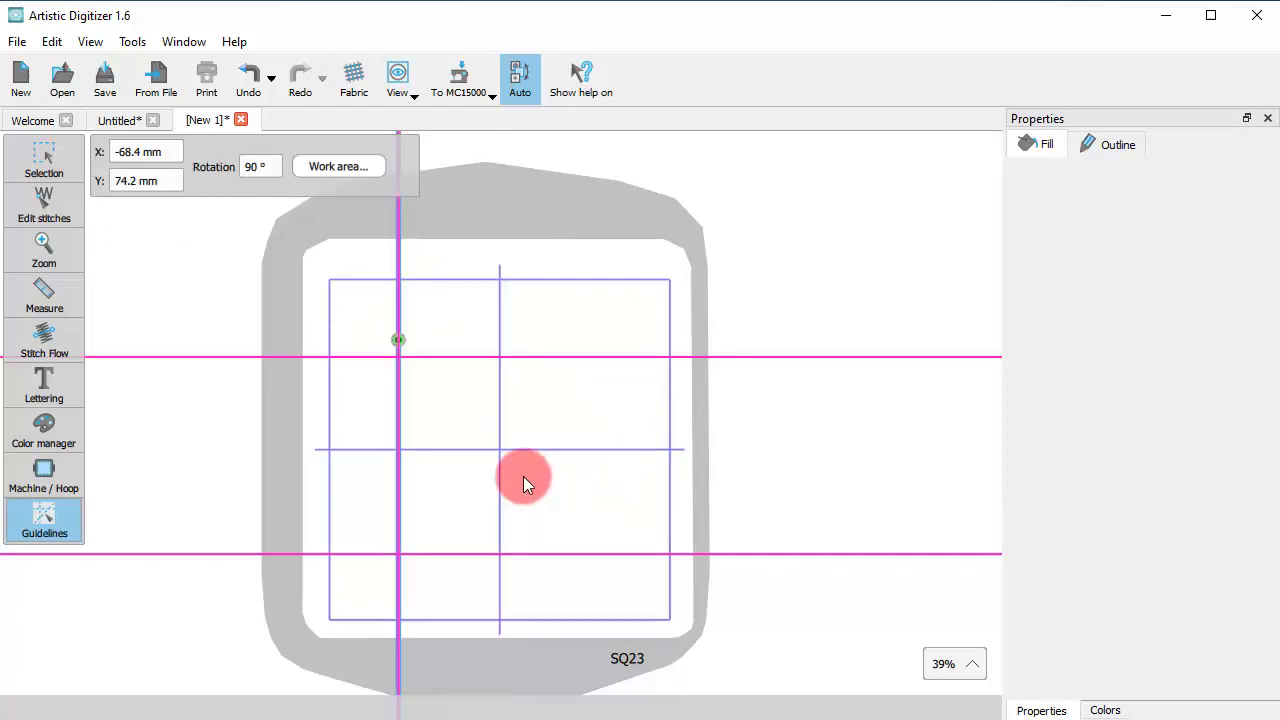
key("Delete")
key("Delete")
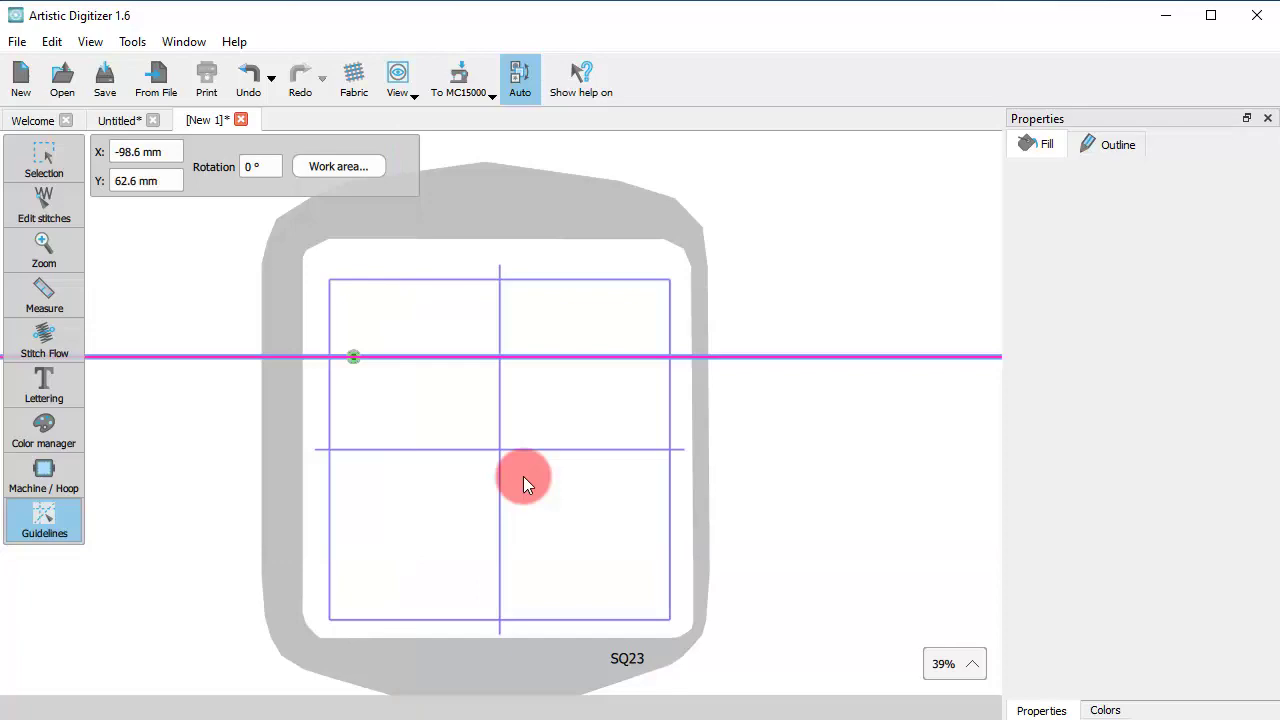
key("Delete")
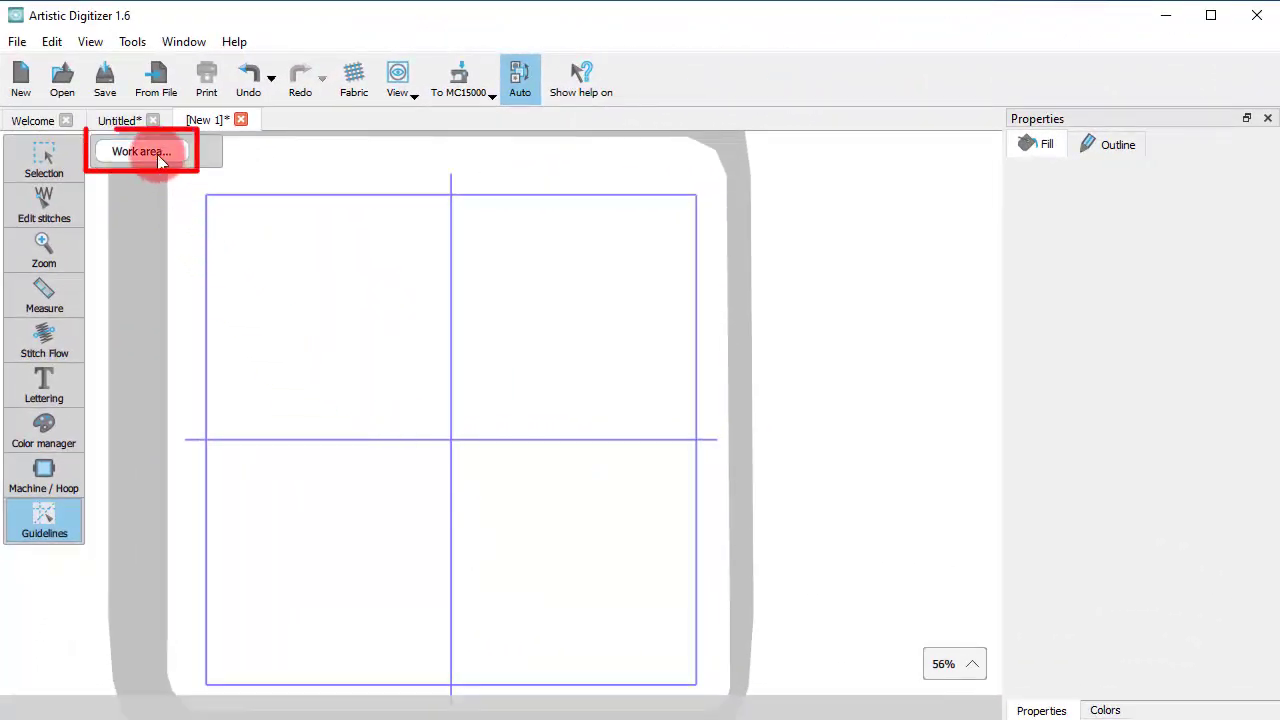
- Open the work area settings and set the centre position to X 5 mm and Y 5 mm
left_click(141, 151)
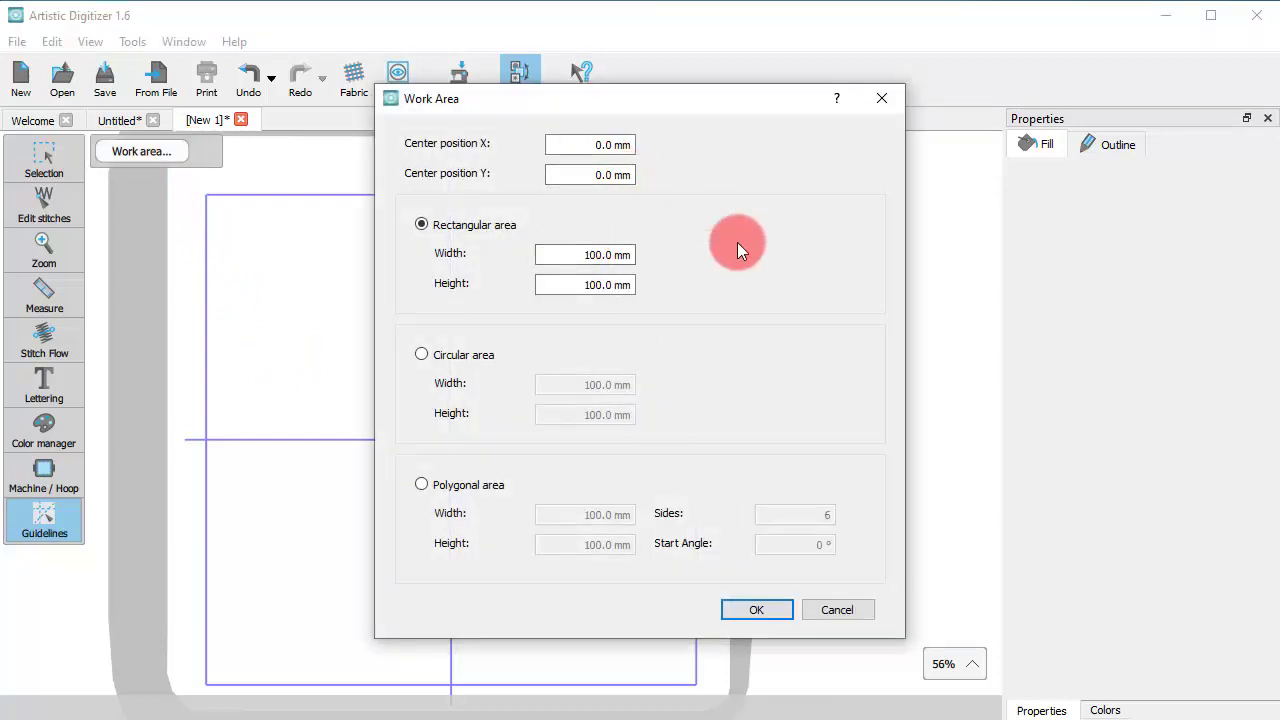
double_click(601, 145)
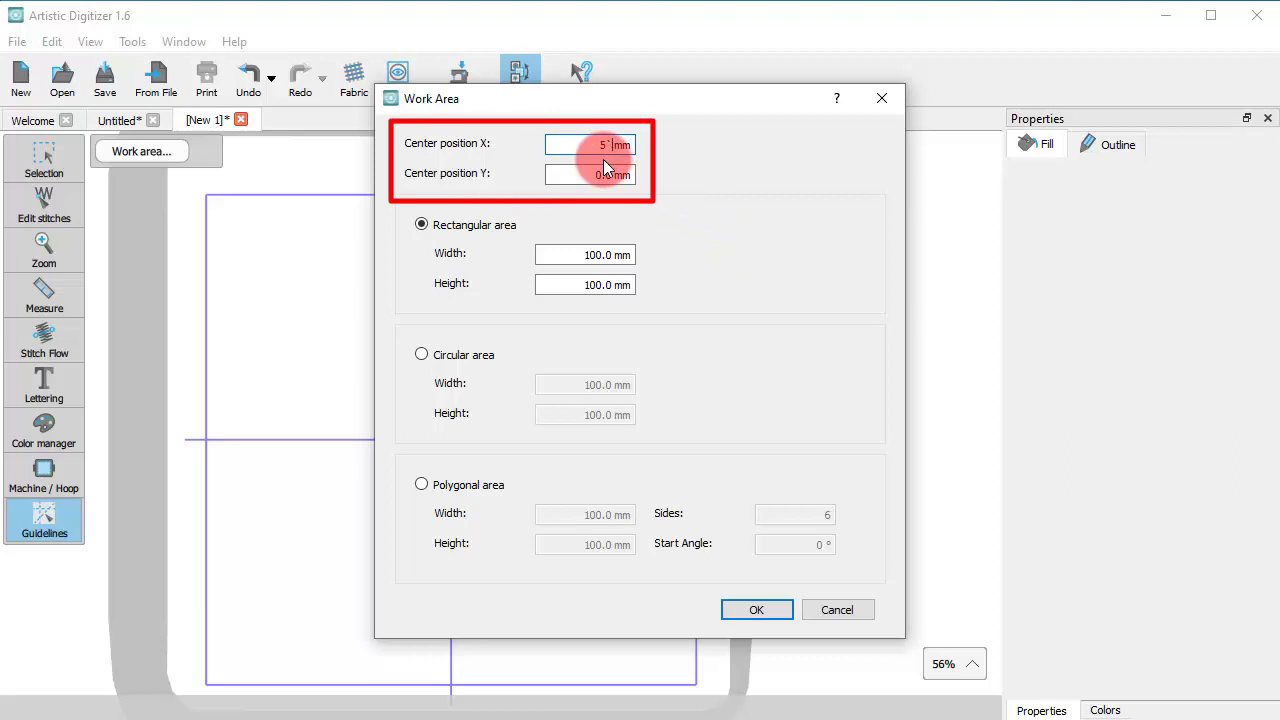
key("Tab")
type("5")
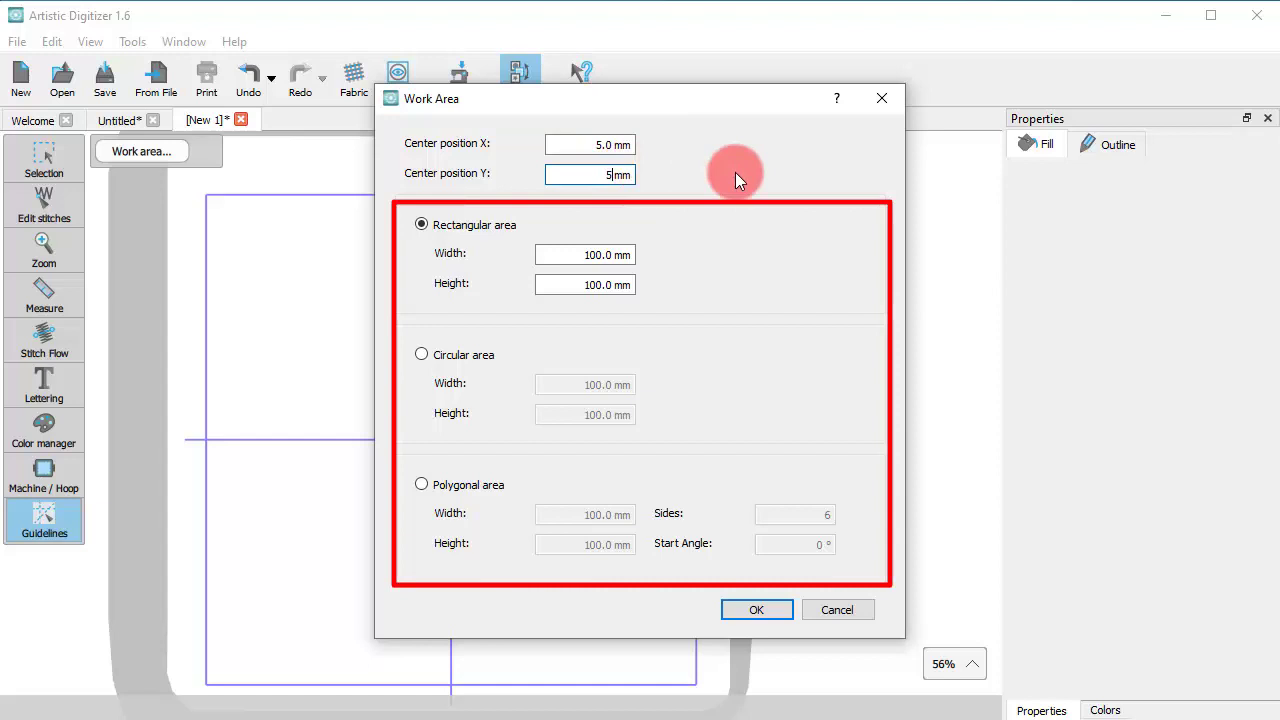
- Try the circular and polygonal area options and create a rectangular work area with a height of 150 mm
left_click(440, 356)
left_click(457, 487)
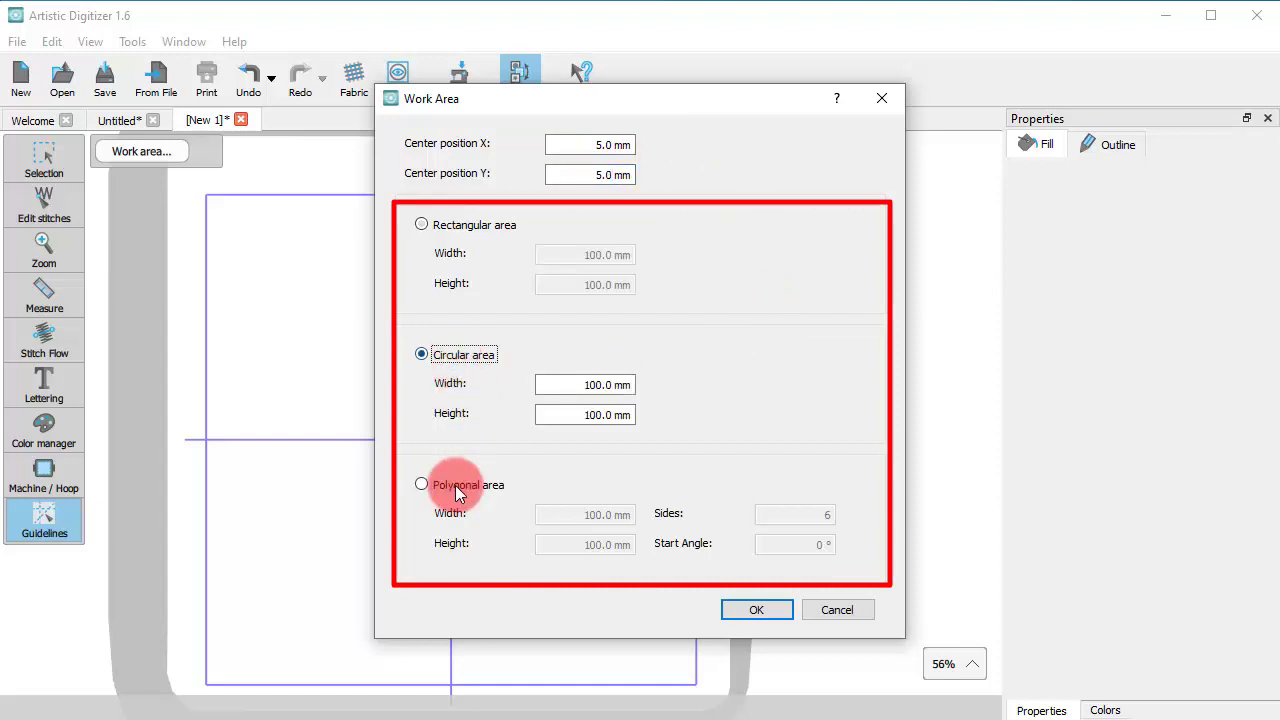
left_click(460, 222)
left_click(480, 226)
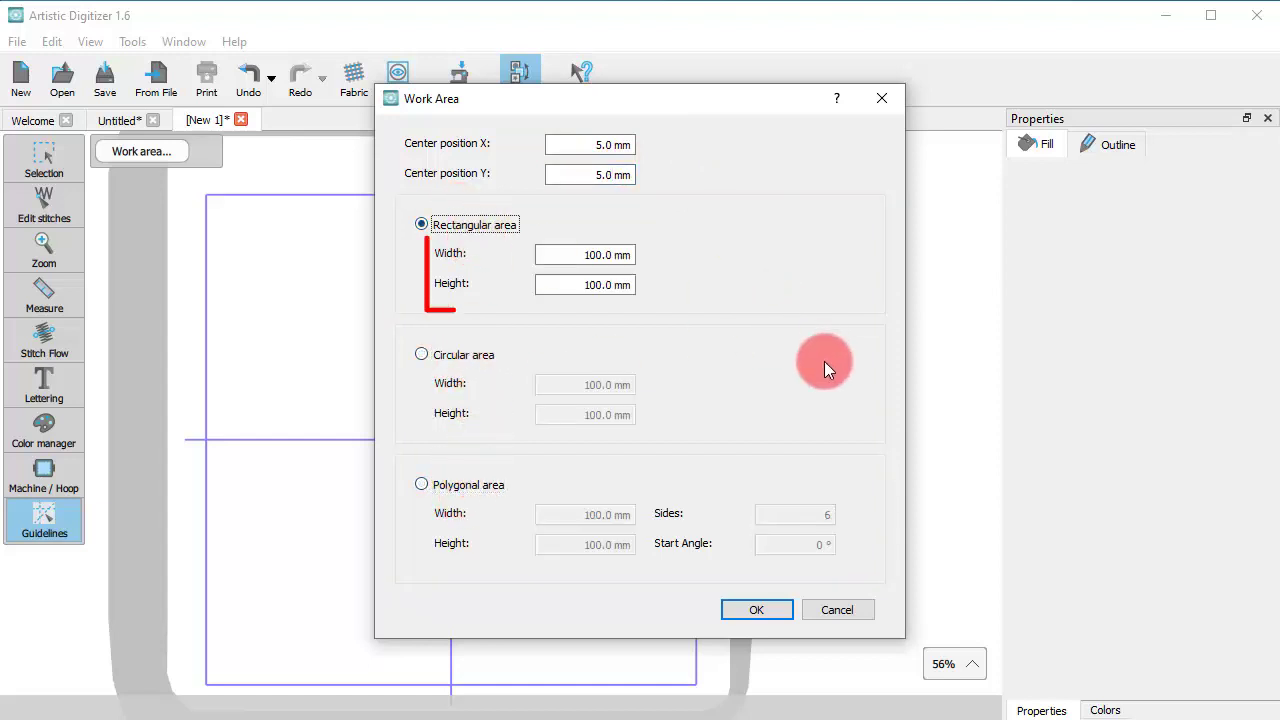
double_click(589, 293)
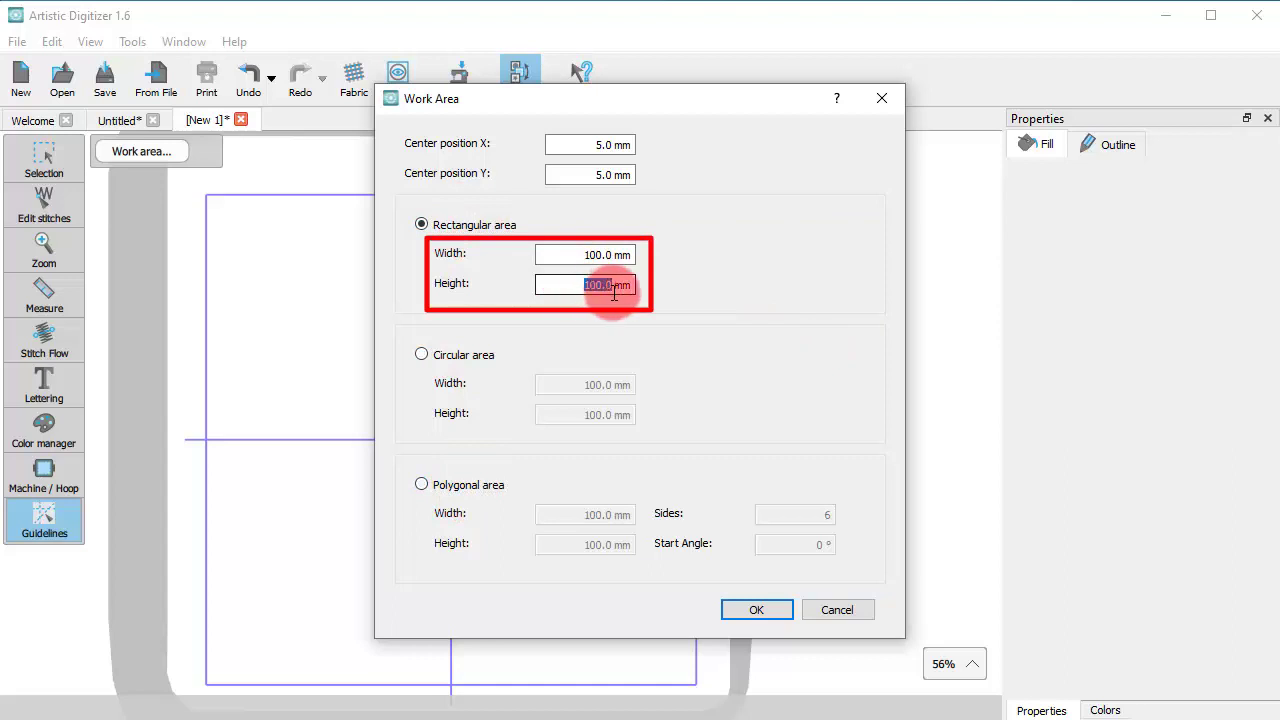
type("150")
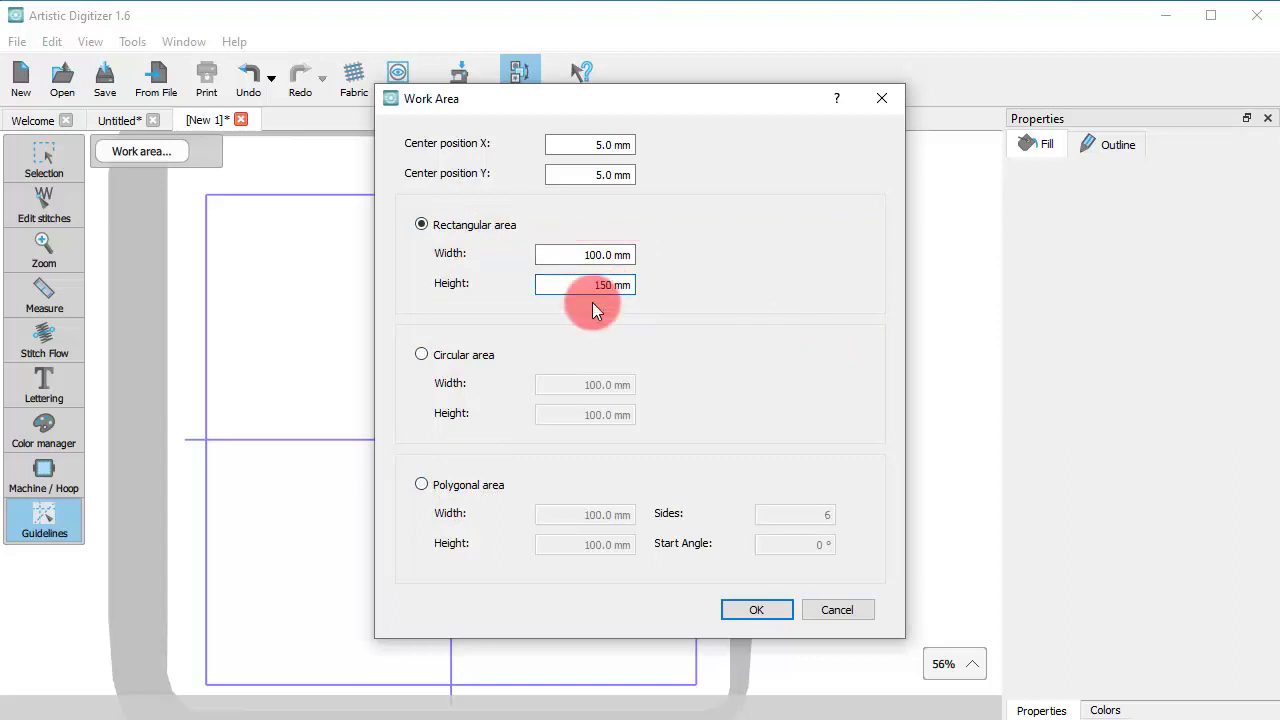
left_click(758, 603)
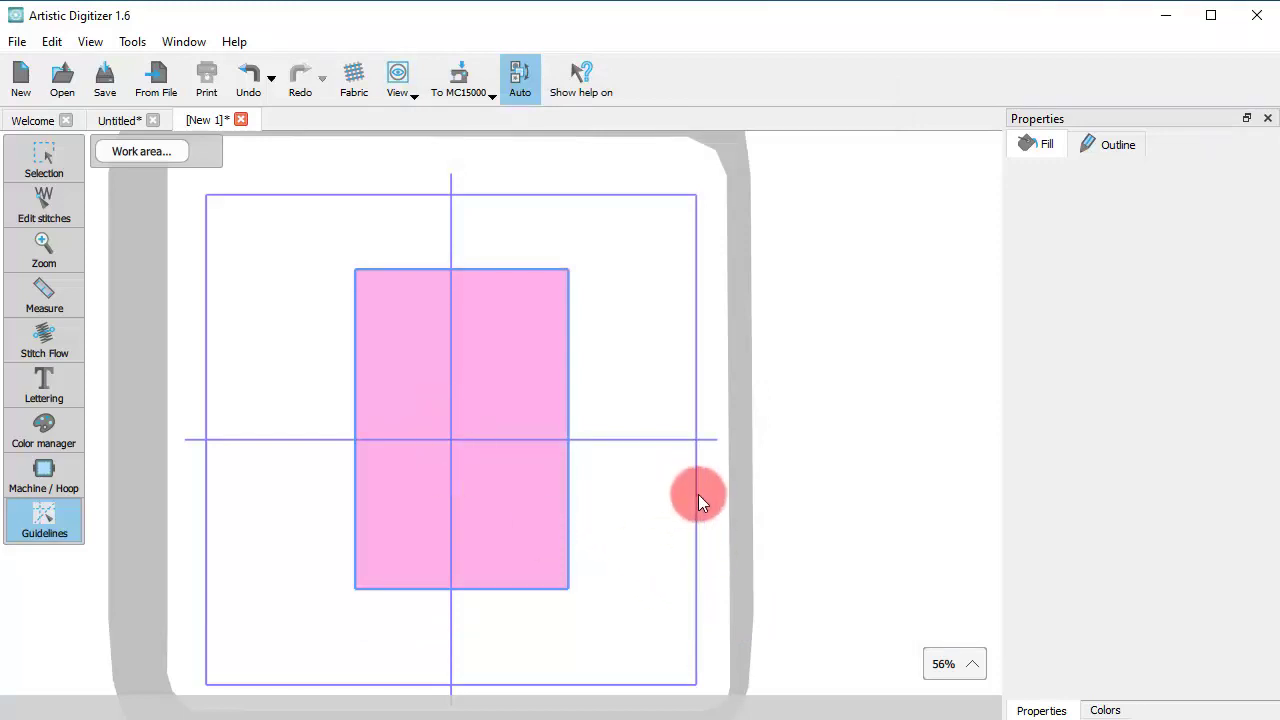
- Select the rectangular work area, move it to X 0 mm, Y 0 mm and delete it
left_click(570, 505)
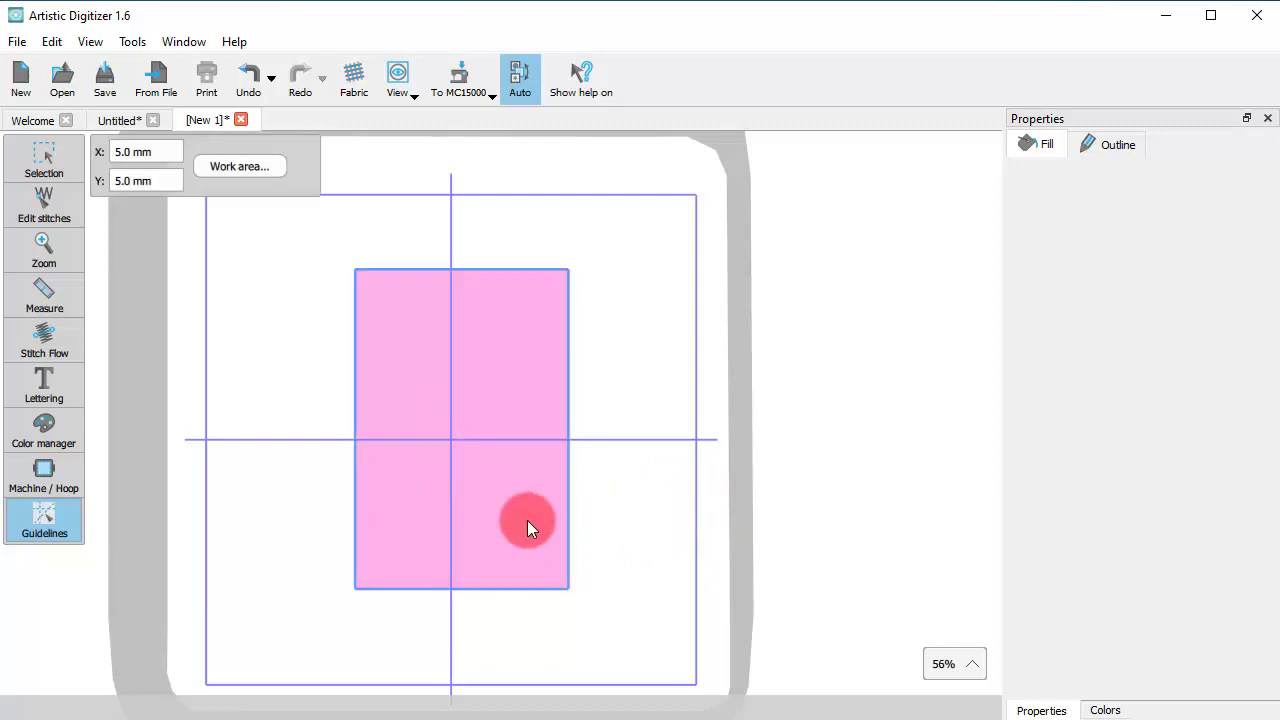
left_click_drag(527, 521, 510, 470)
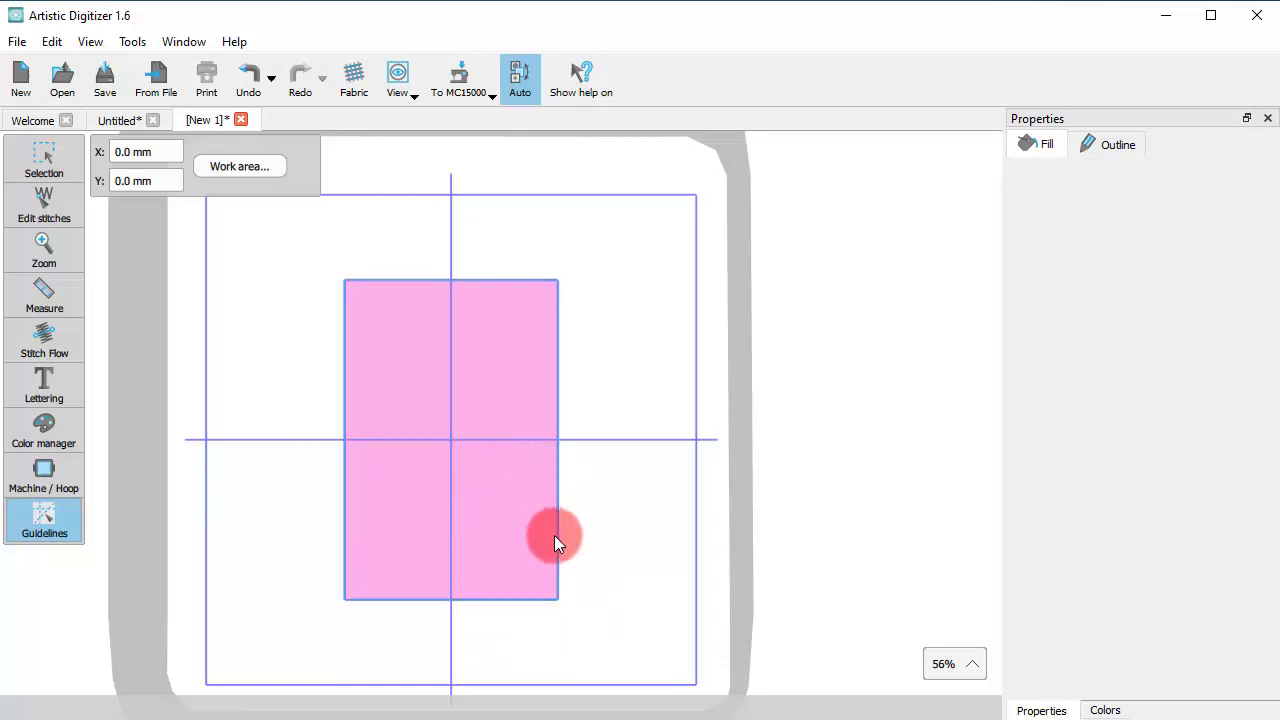
left_click(552, 534)
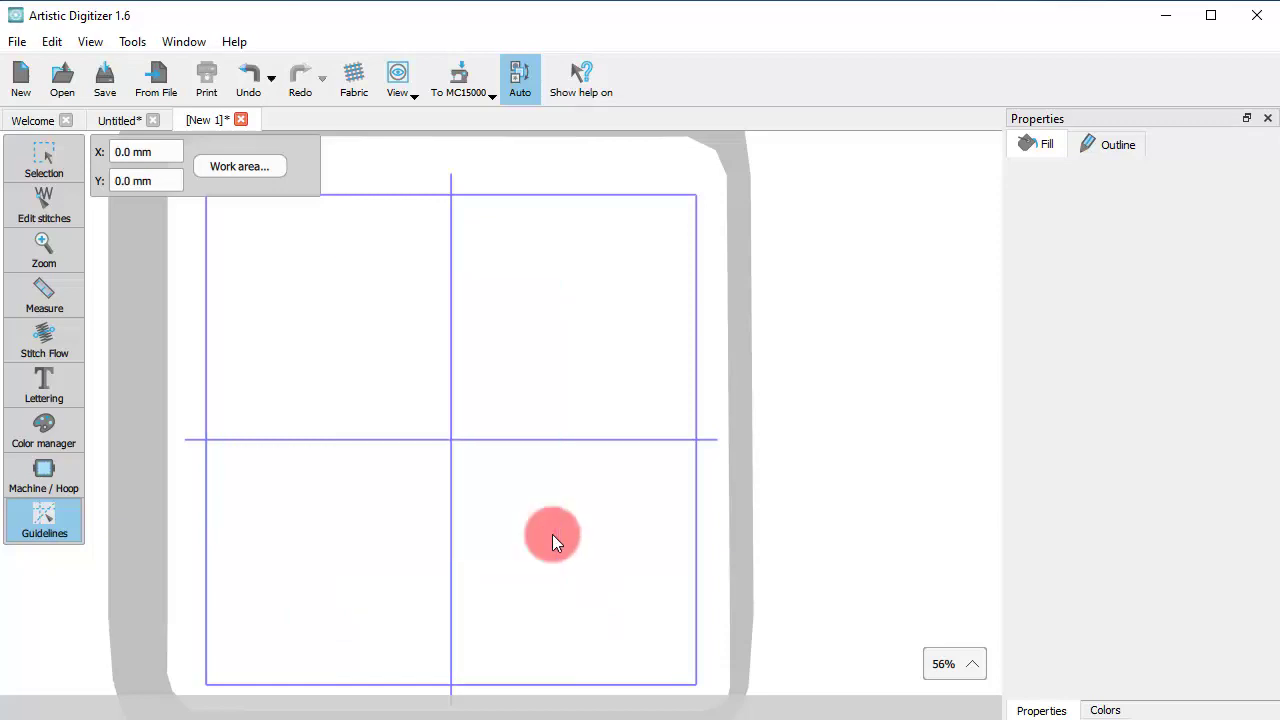
- Create a circular work area 100 mm wide and 100 mm high, centred at X 5 mm, Y 5 mm
left_click(209, 185)
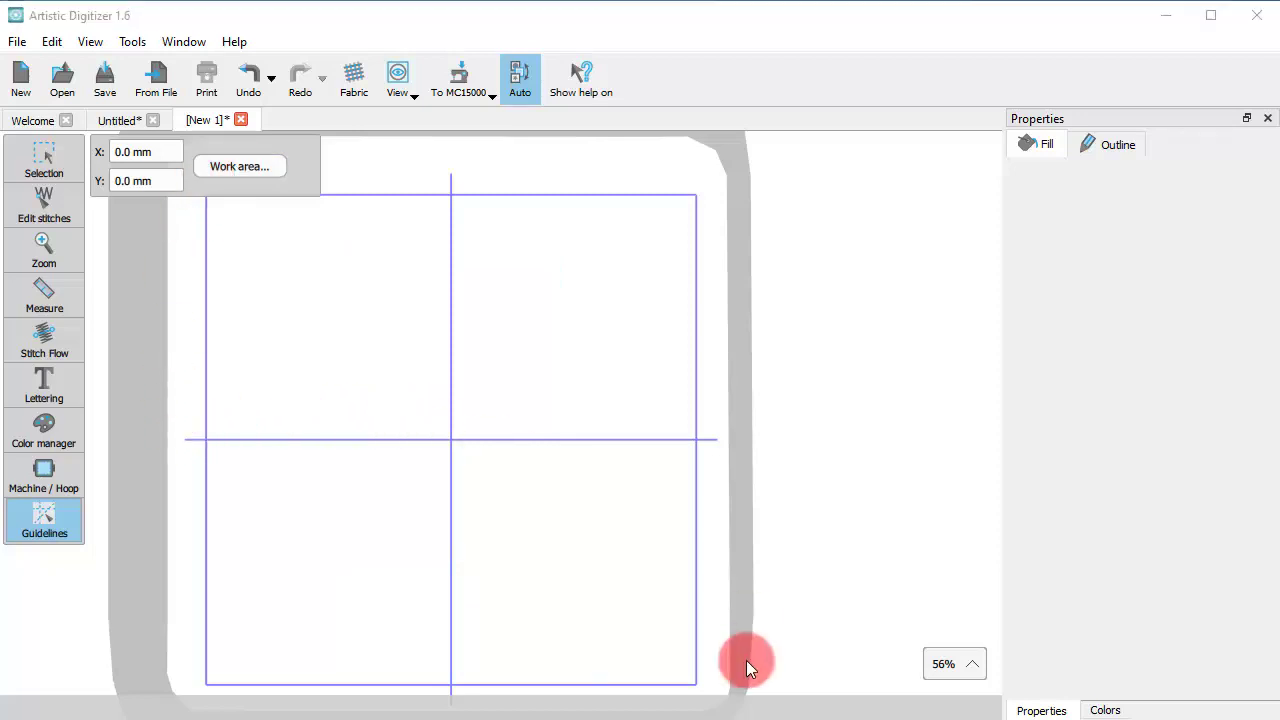
left_click(483, 355)
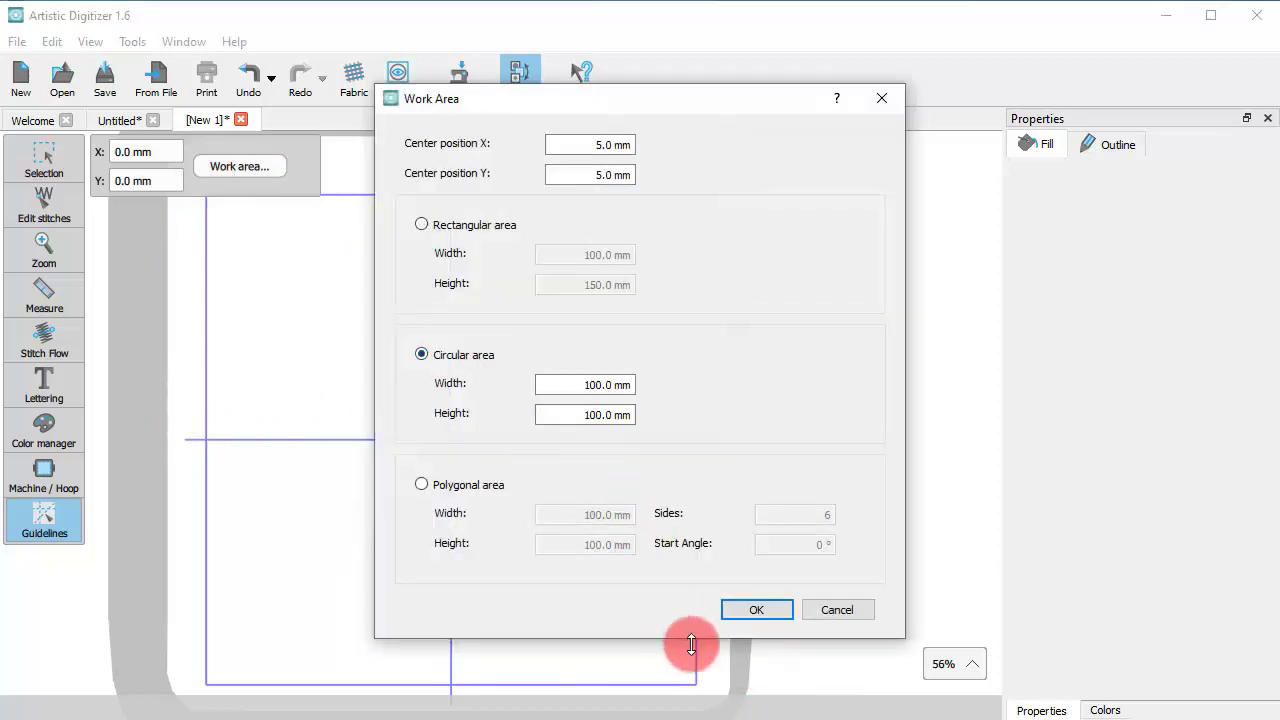
left_click(753, 610)
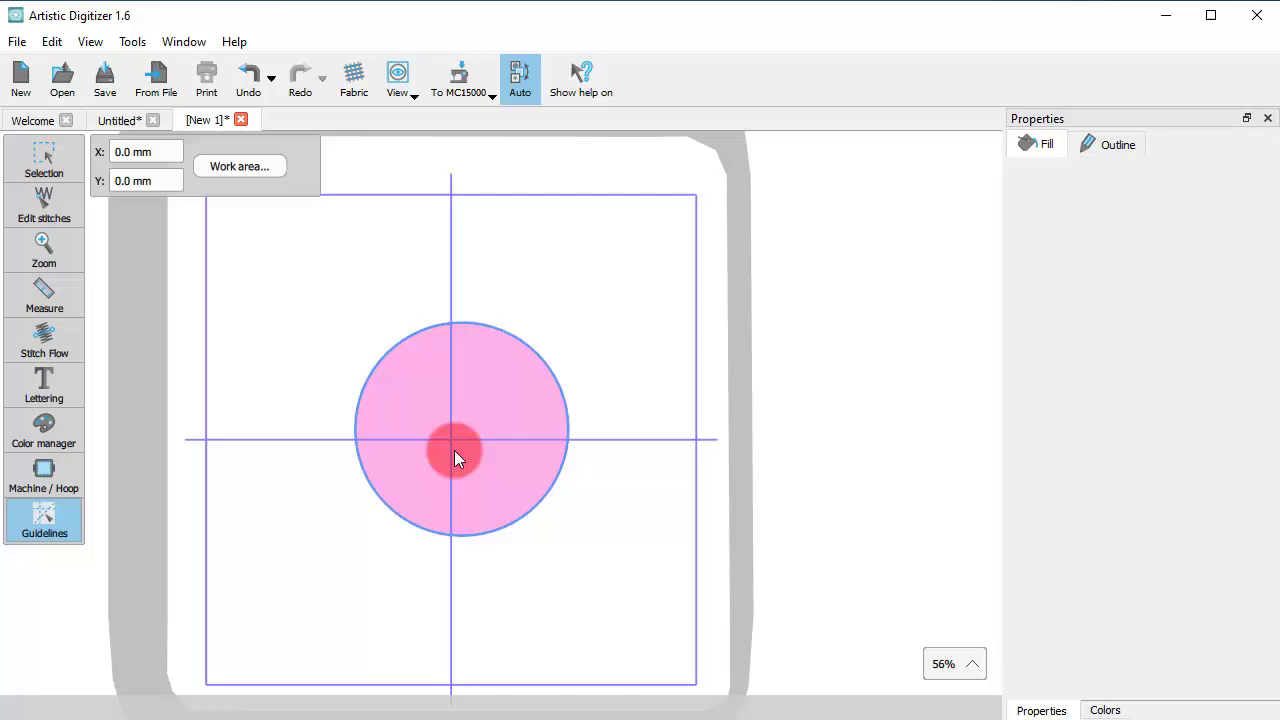
- Replace the circular work area with a rectangular one measuring 100 mm by 150 mm
left_click(240, 167)
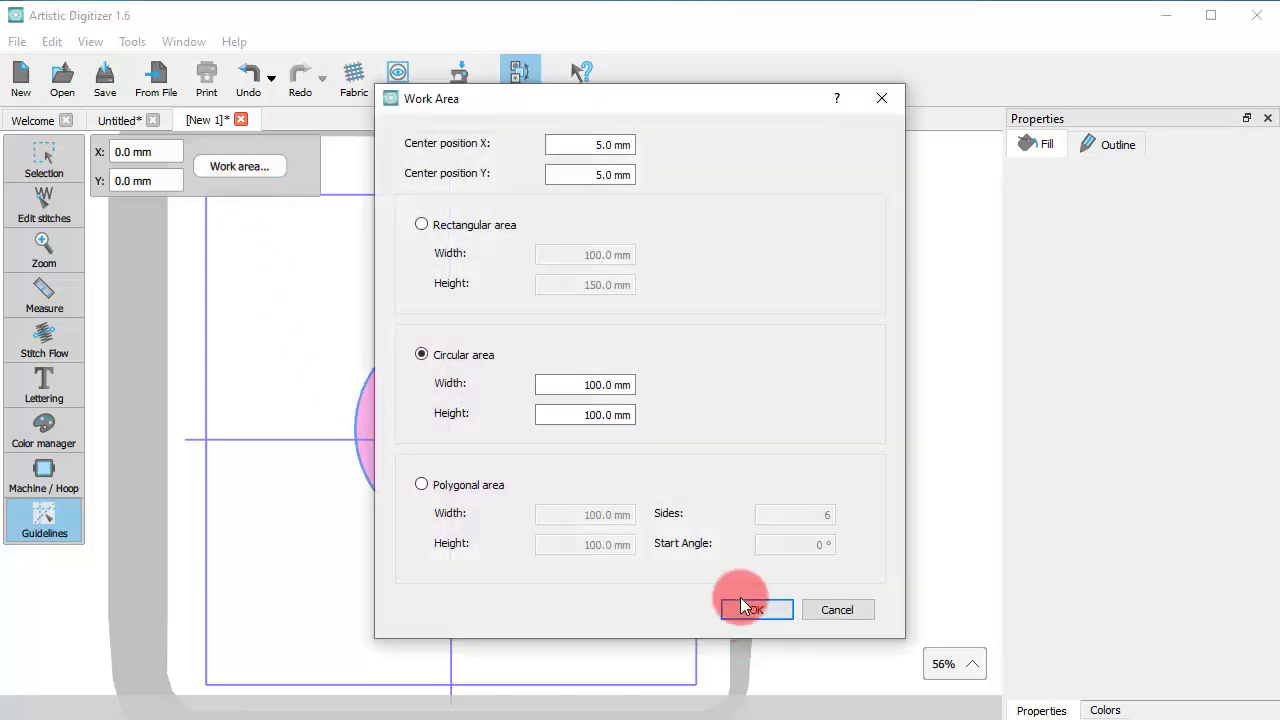
left_click(457, 225)
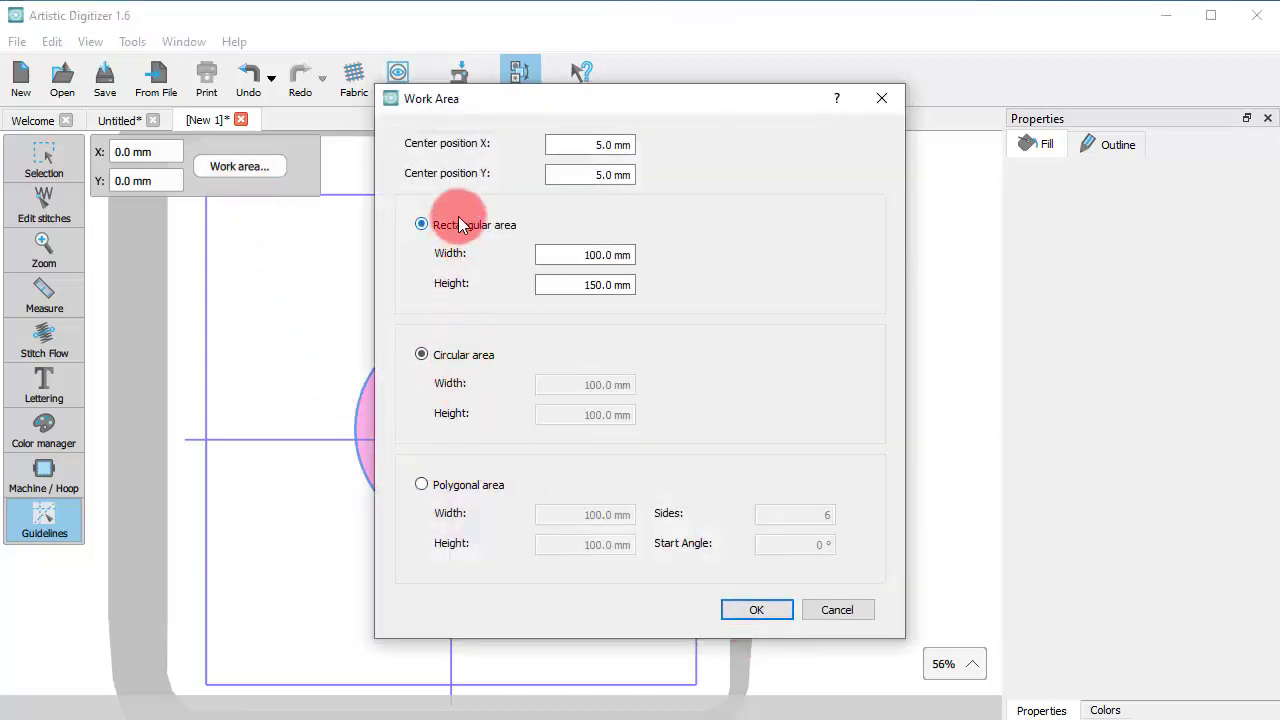
left_click(745, 616)
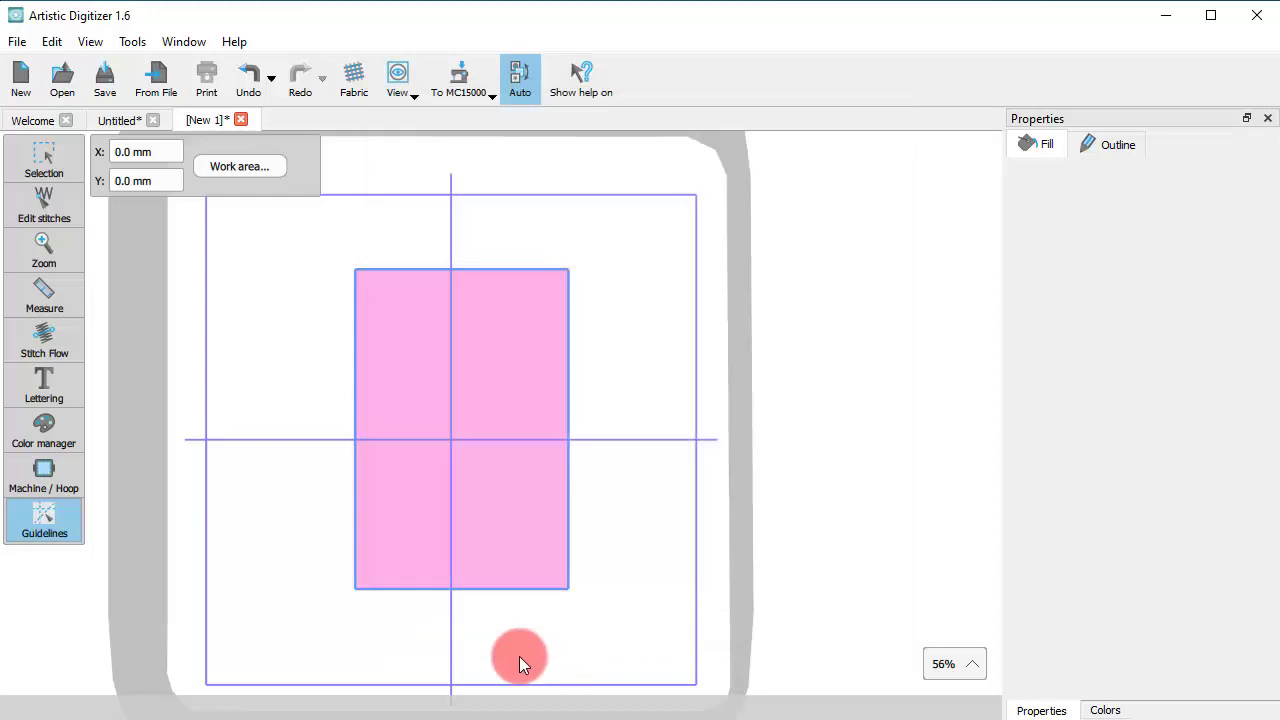
- Change the work area to a polygonal area with 5 sides and a start angle of 45°
left_click(249, 166)
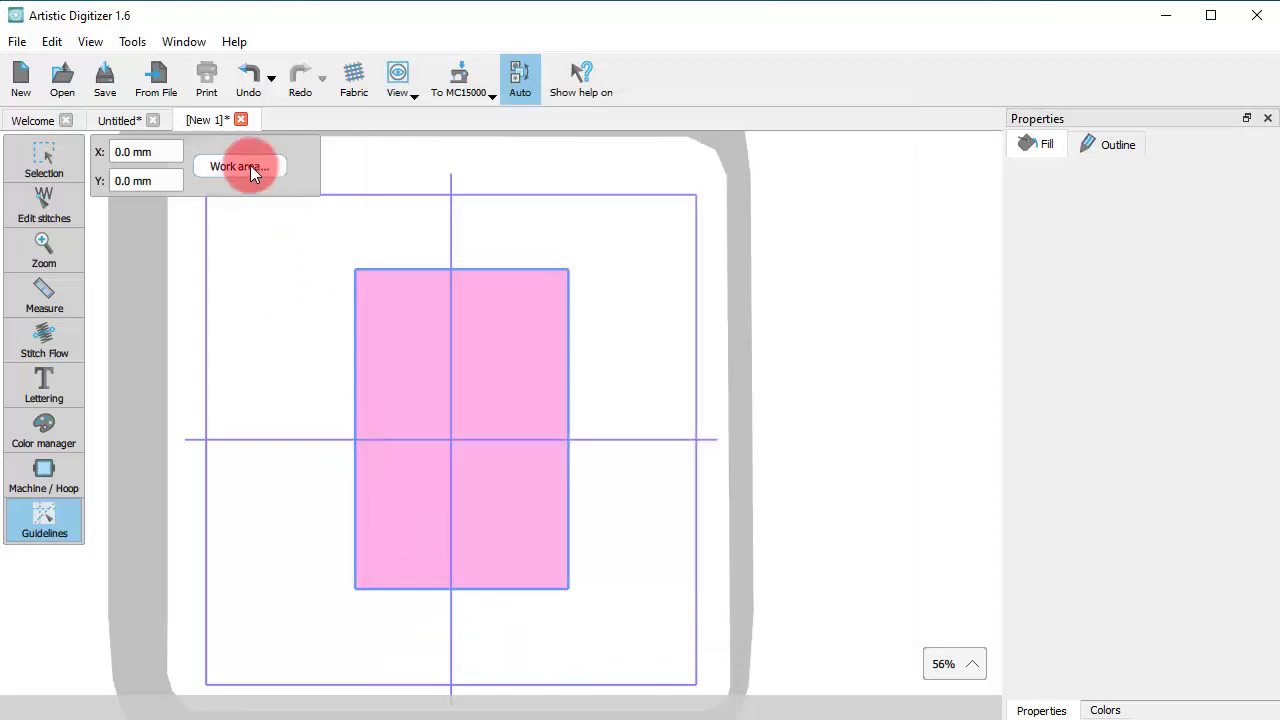
left_click(473, 493)
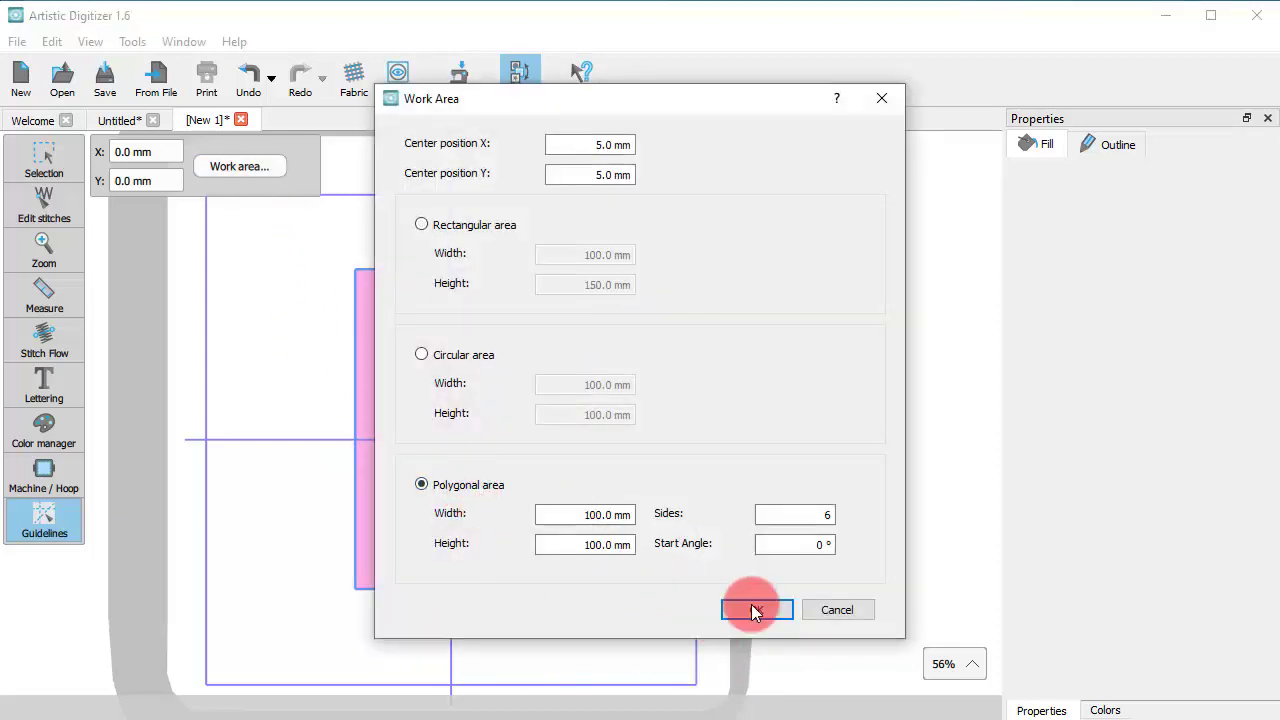
double_click(820, 510)
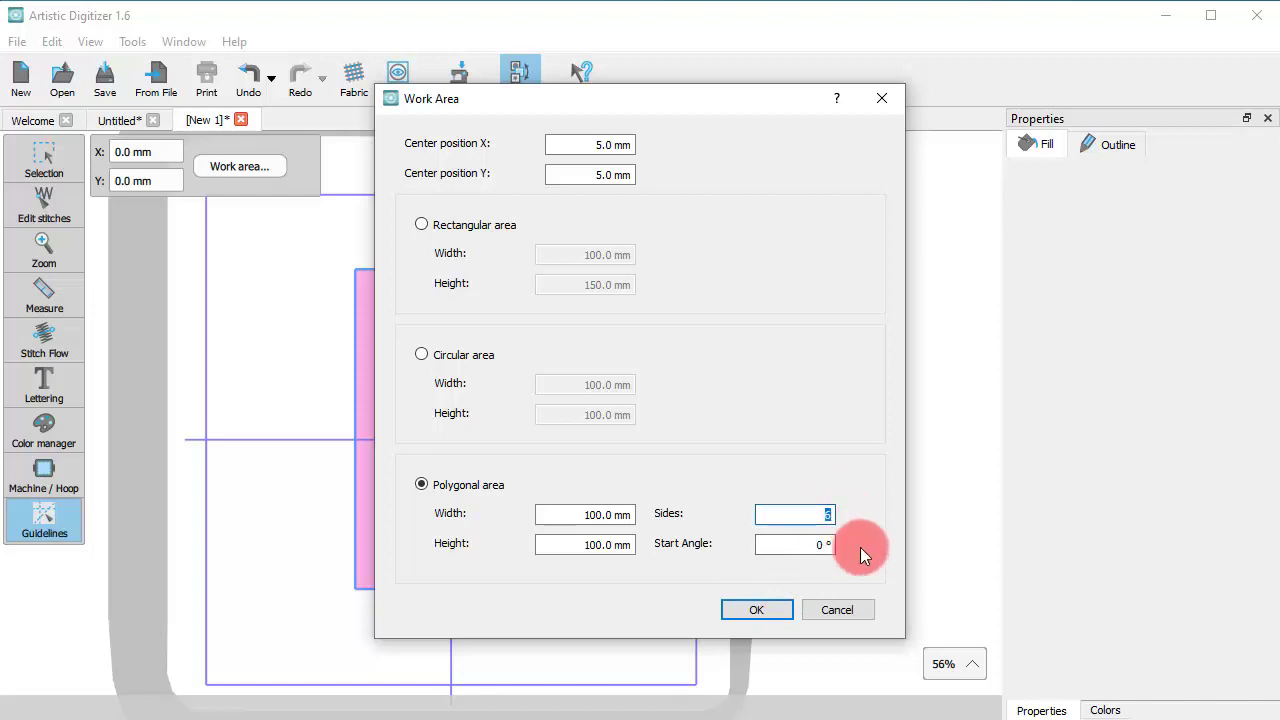
left_click(790, 542)
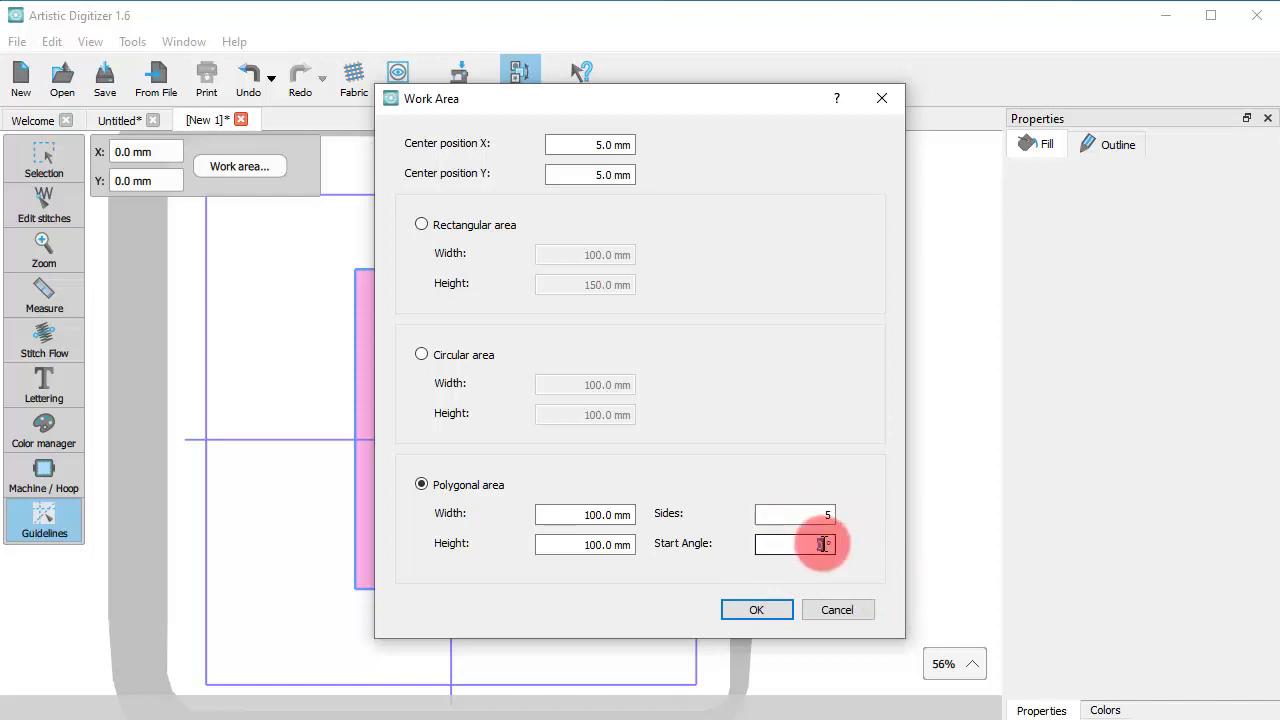
key("BackSpace")
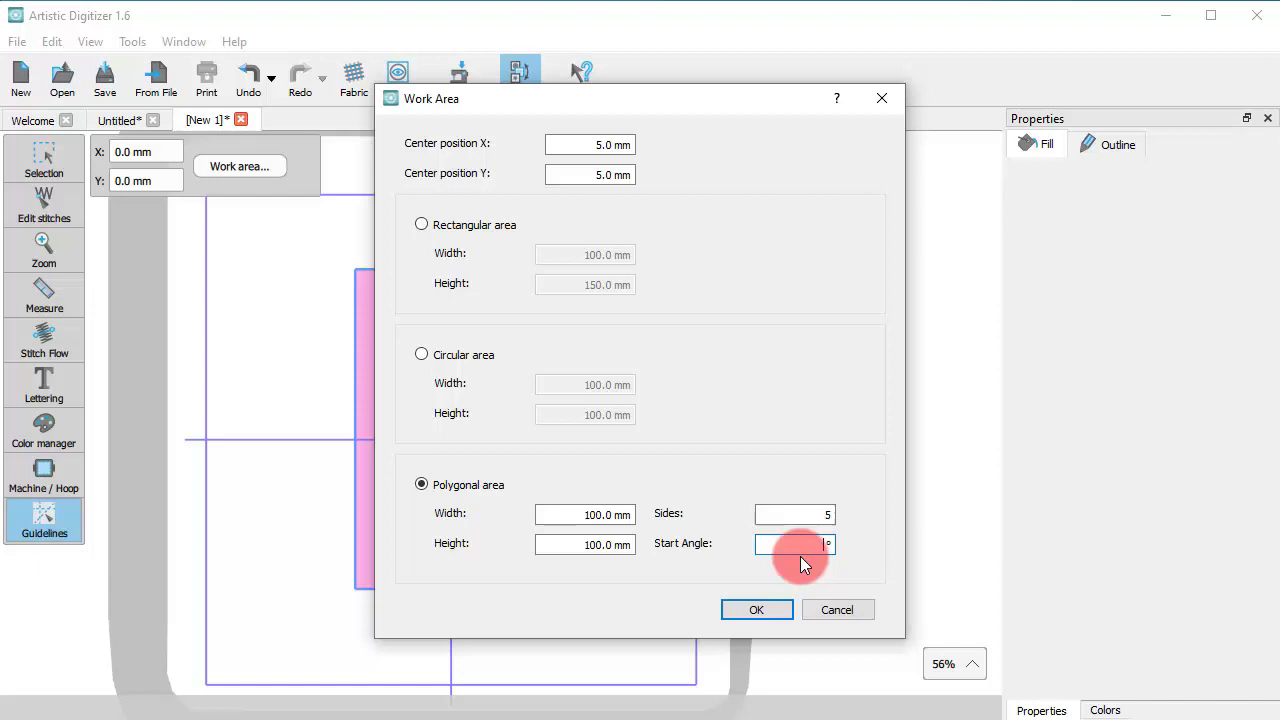
type("45")
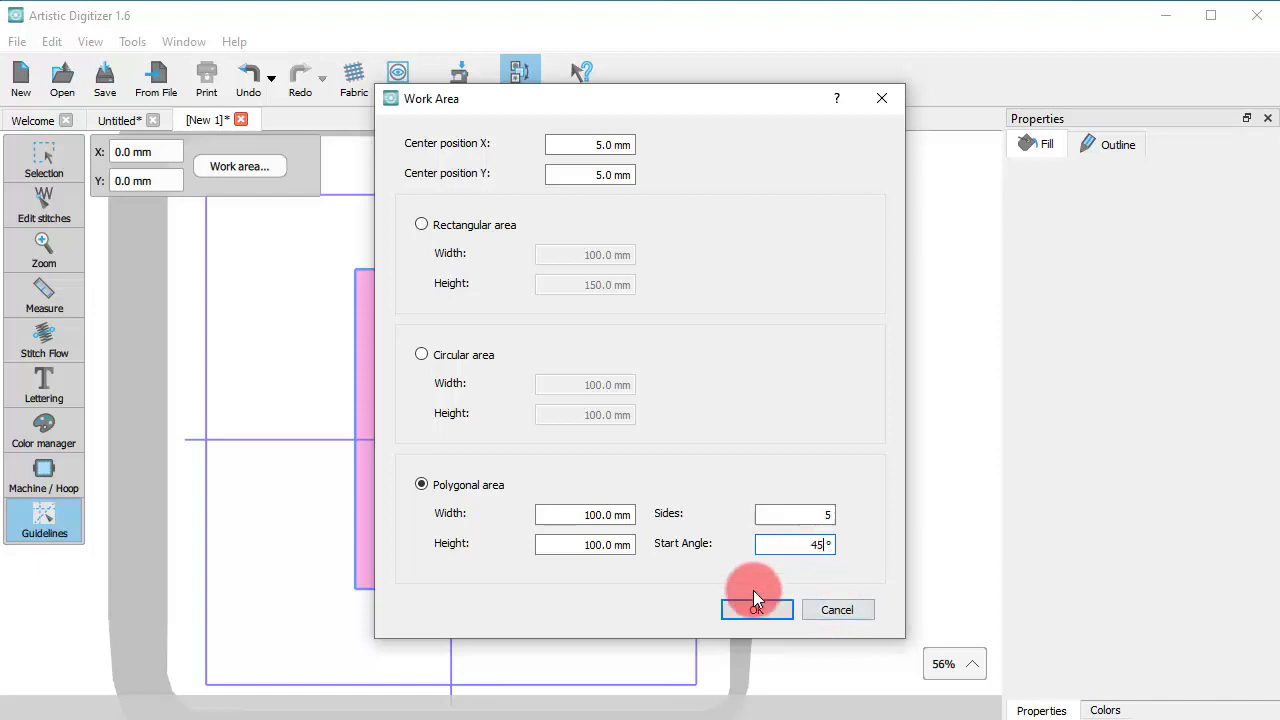